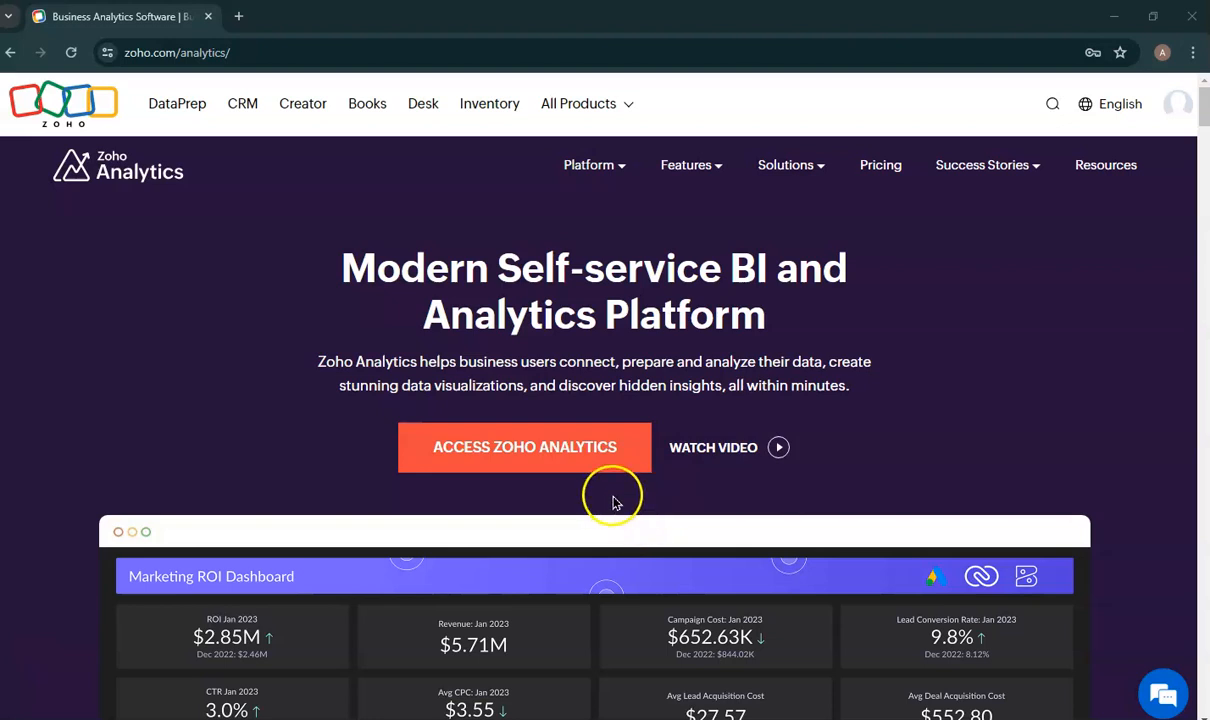
- Access Zoho Analytics and browse the data sources available for import
click(586, 461)
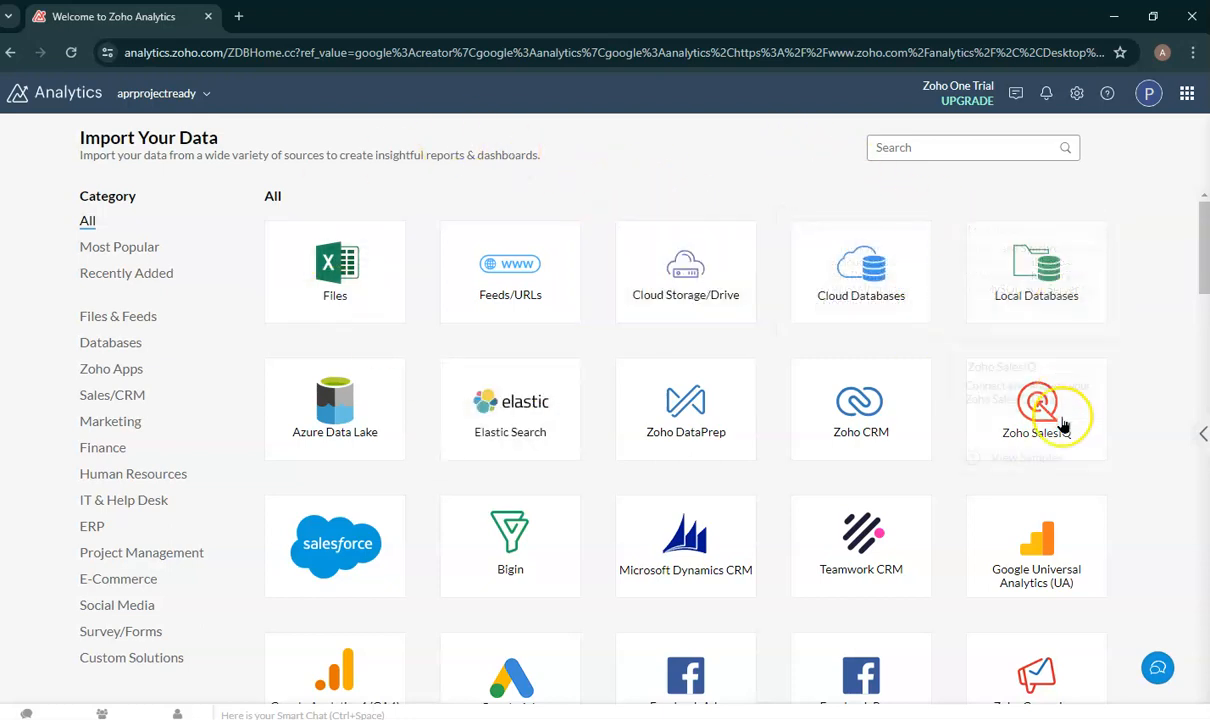
scroll(1092, 386, down, 3)
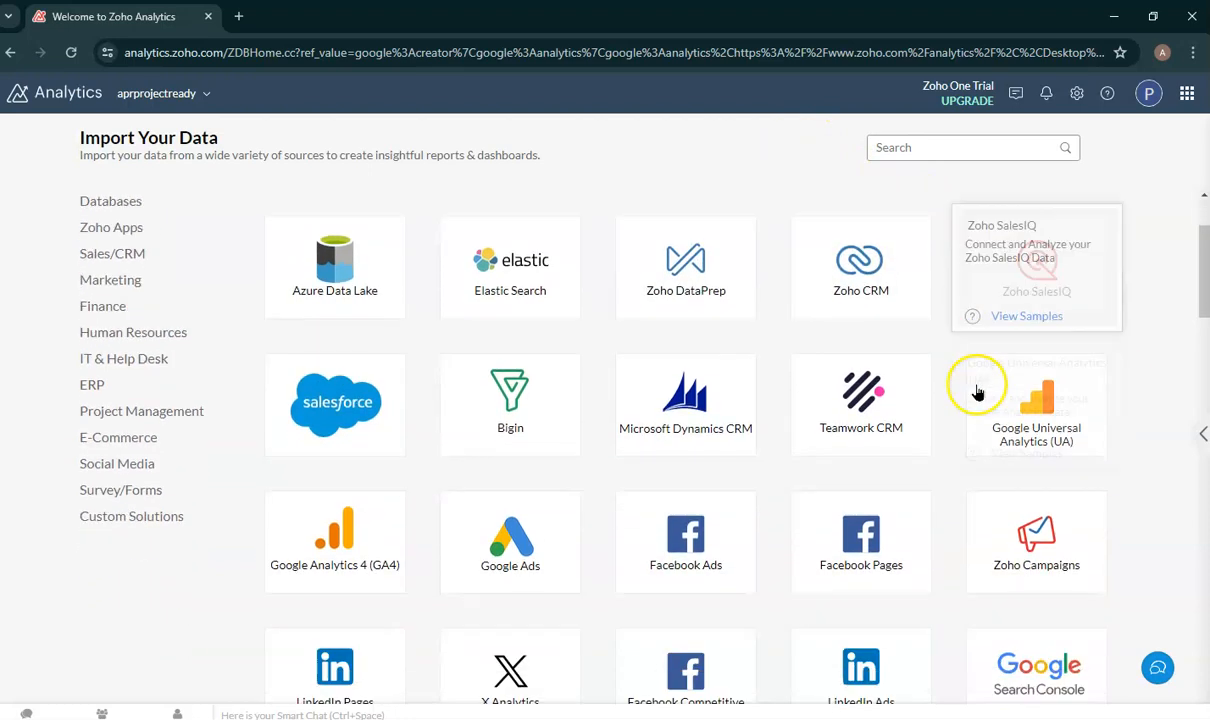
scroll(736, 400, up, 3)
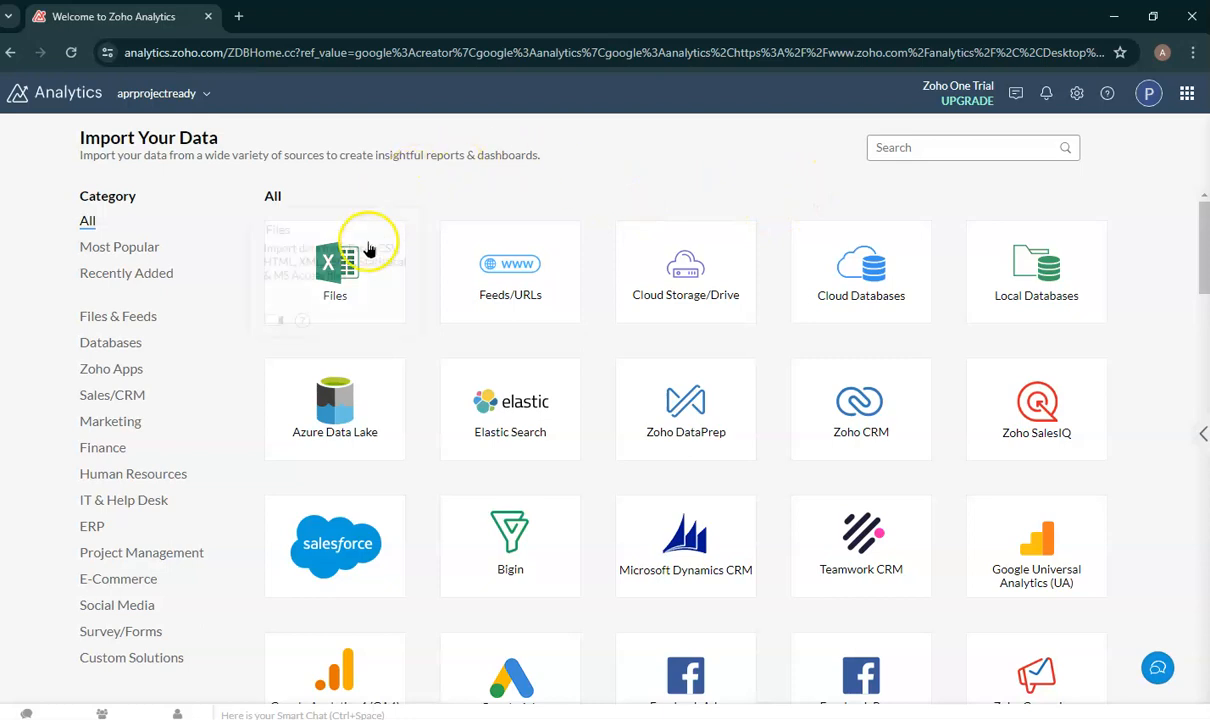
- Start a file import into a workspace named Project Management, using the Excel file type and the local file Project-Management-Sample-Data.xlsx
click(346, 272)
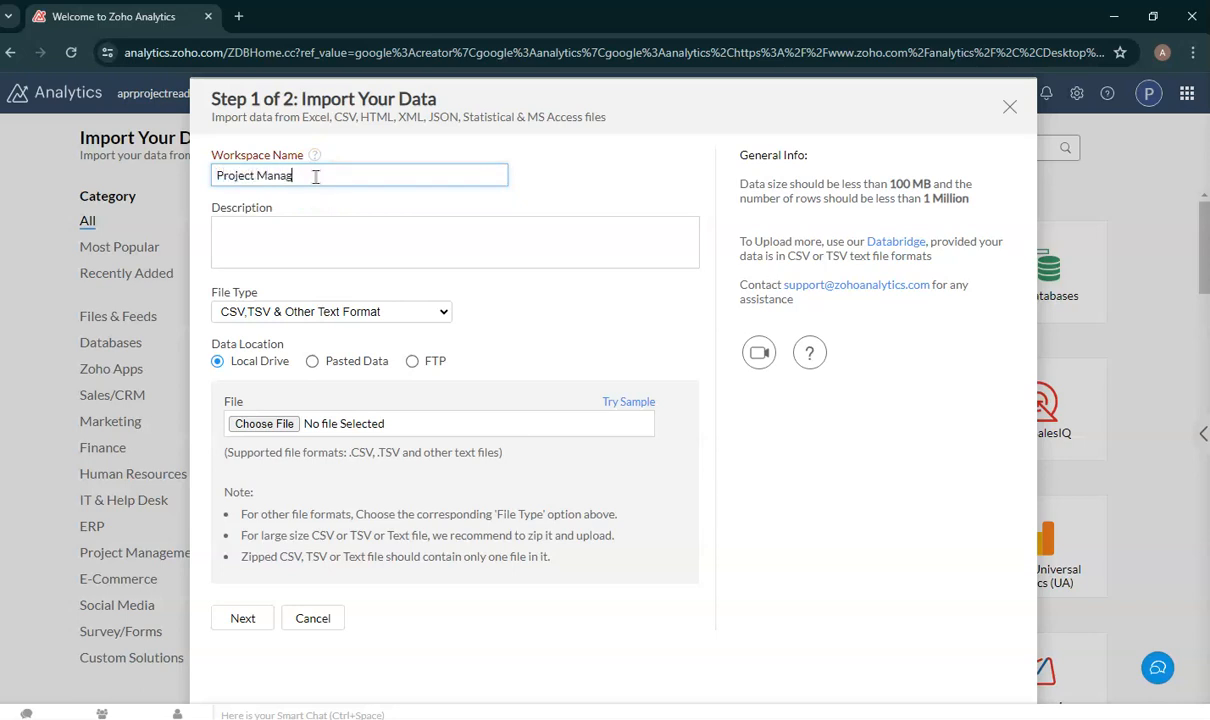
click(298, 312)
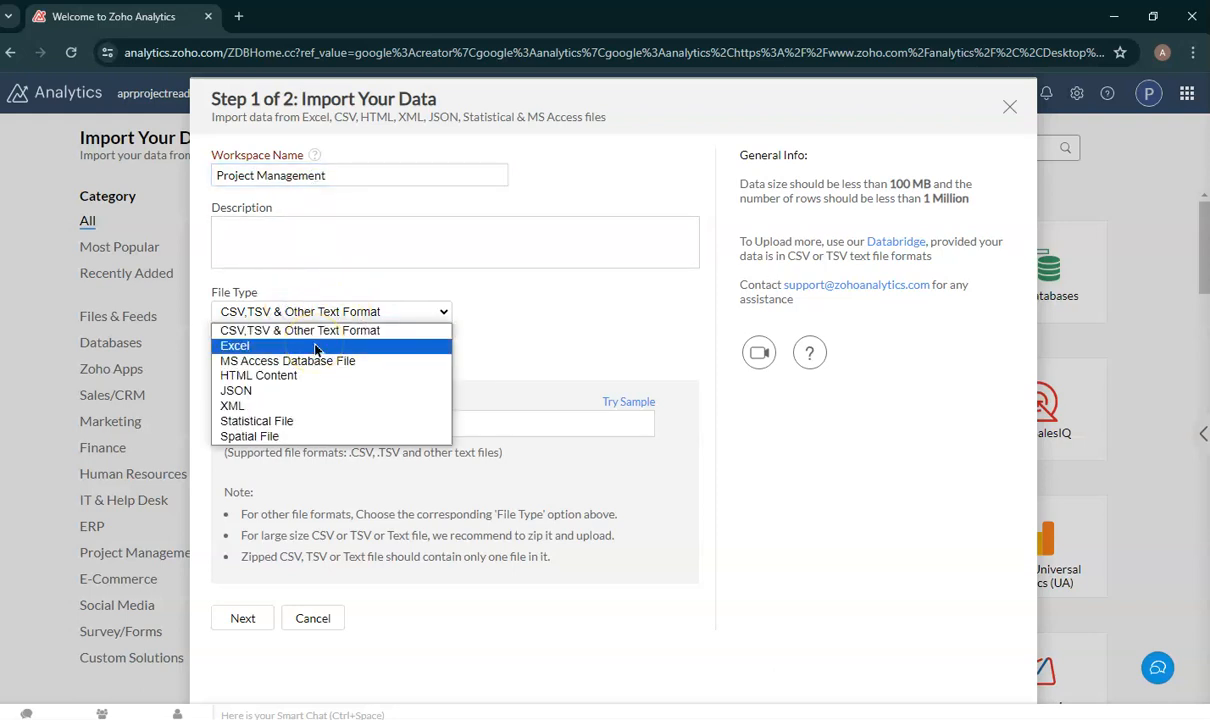
click(315, 347)
click(260, 427)
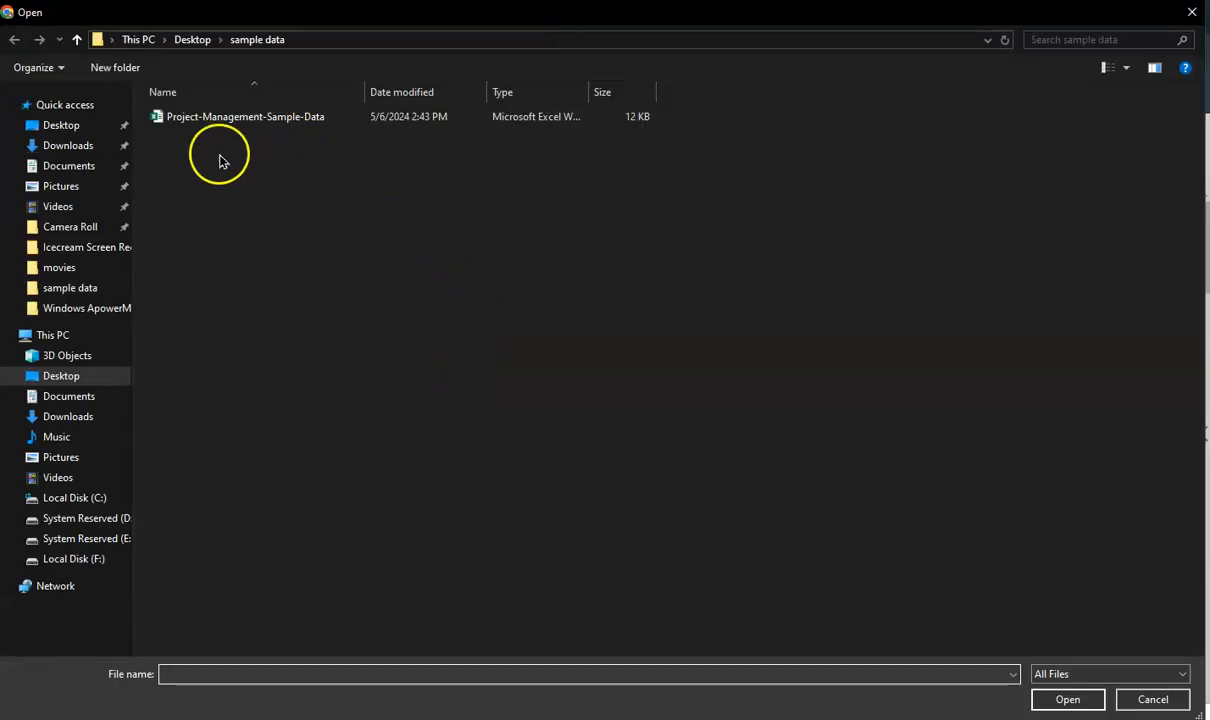
click(270, 127)
click(1067, 699)
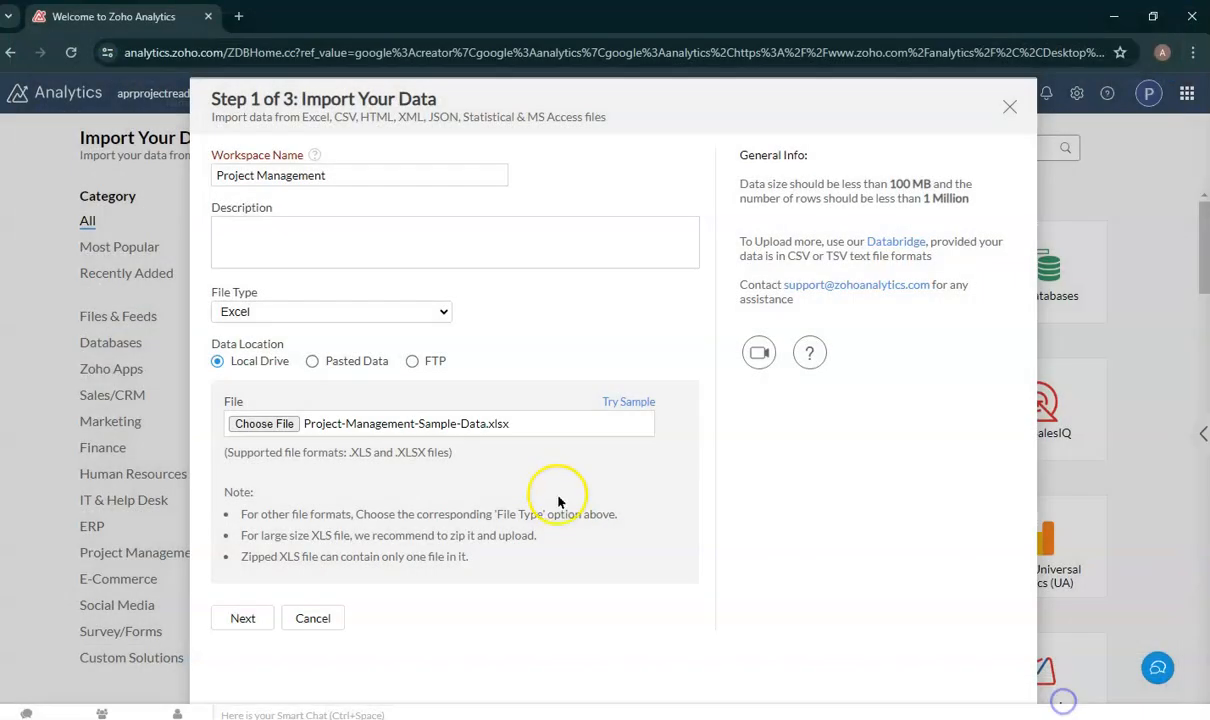
- Import the Project Management Data sheet as a table, close the import summary, and dismiss the offer to auto-generate reports
click(243, 618)
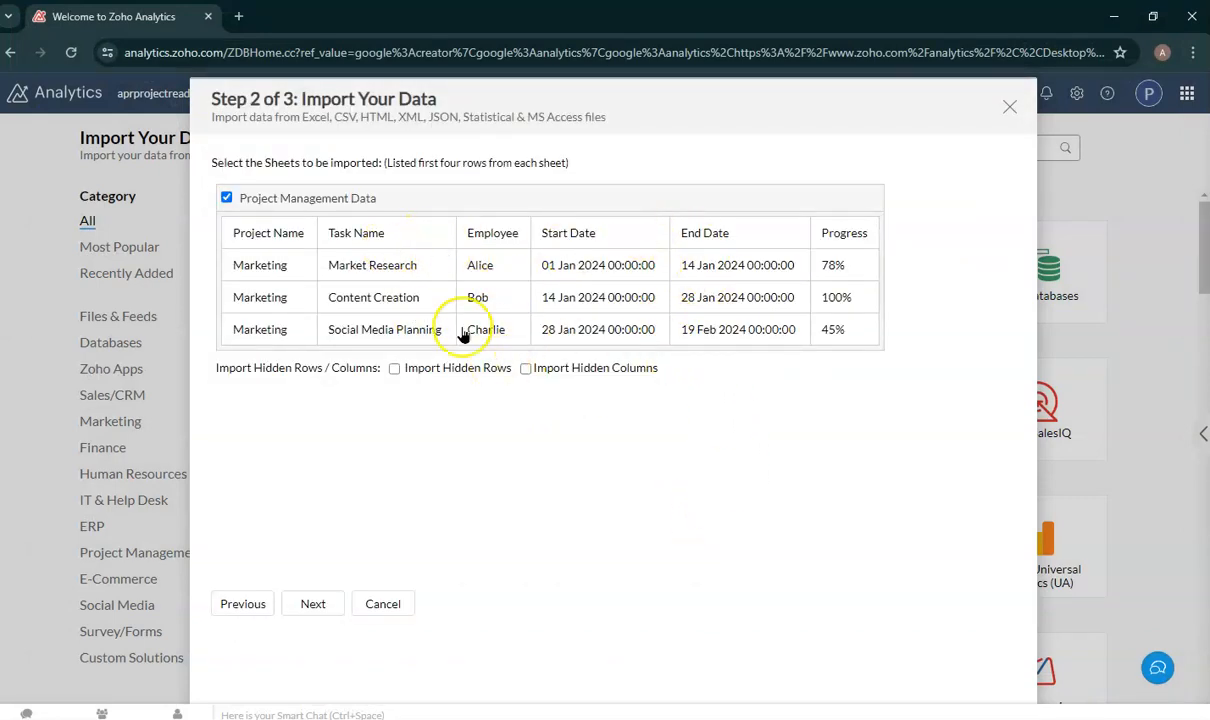
click(318, 604)
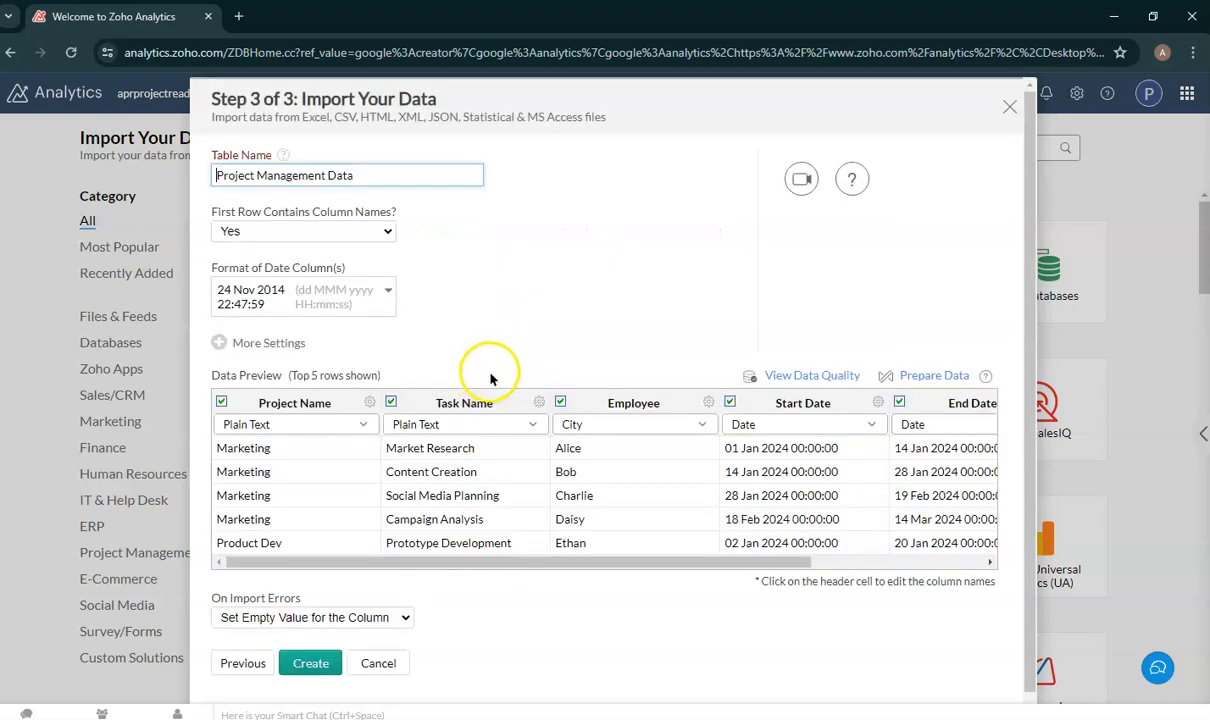
scroll(464, 410, down, 1)
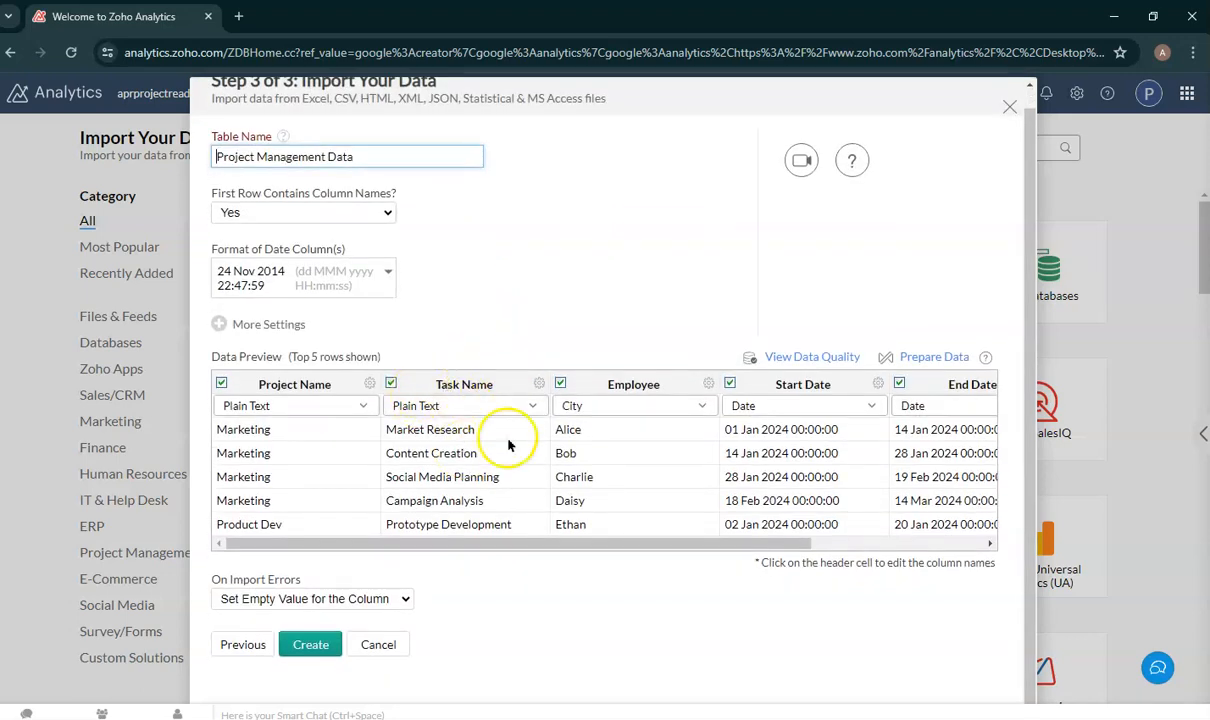
drag(751, 552, 537, 545)
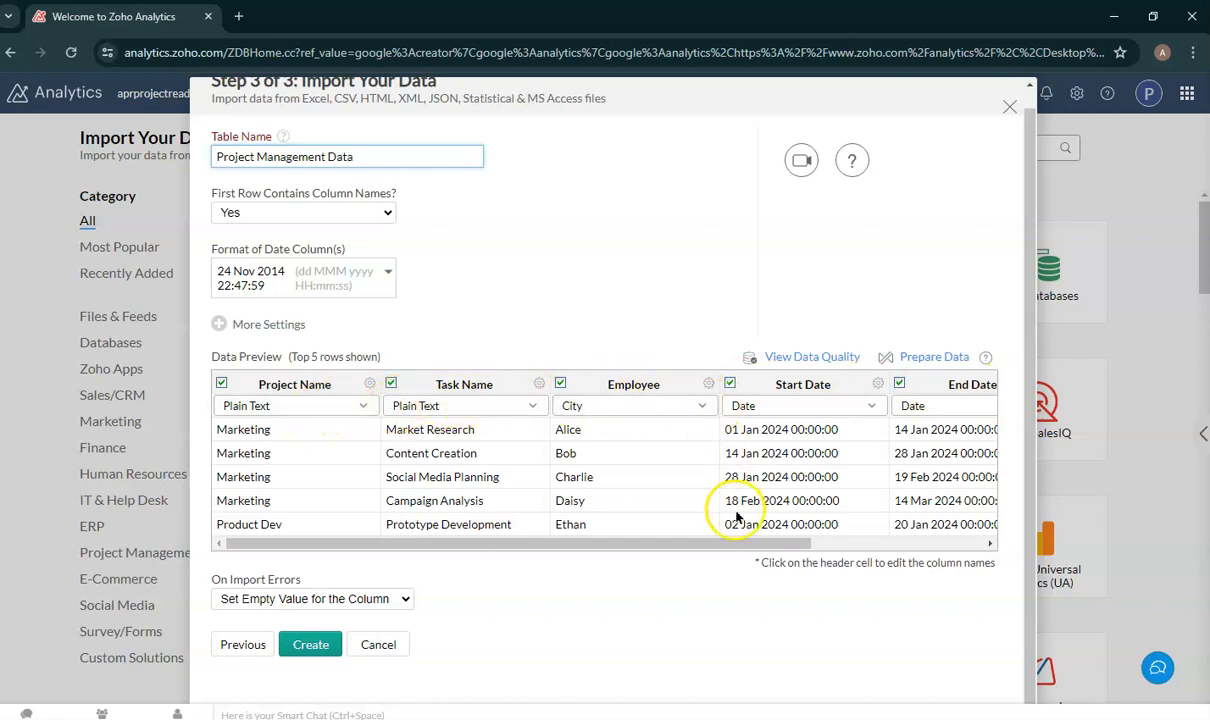
drag(742, 548, 529, 543)
click(316, 645)
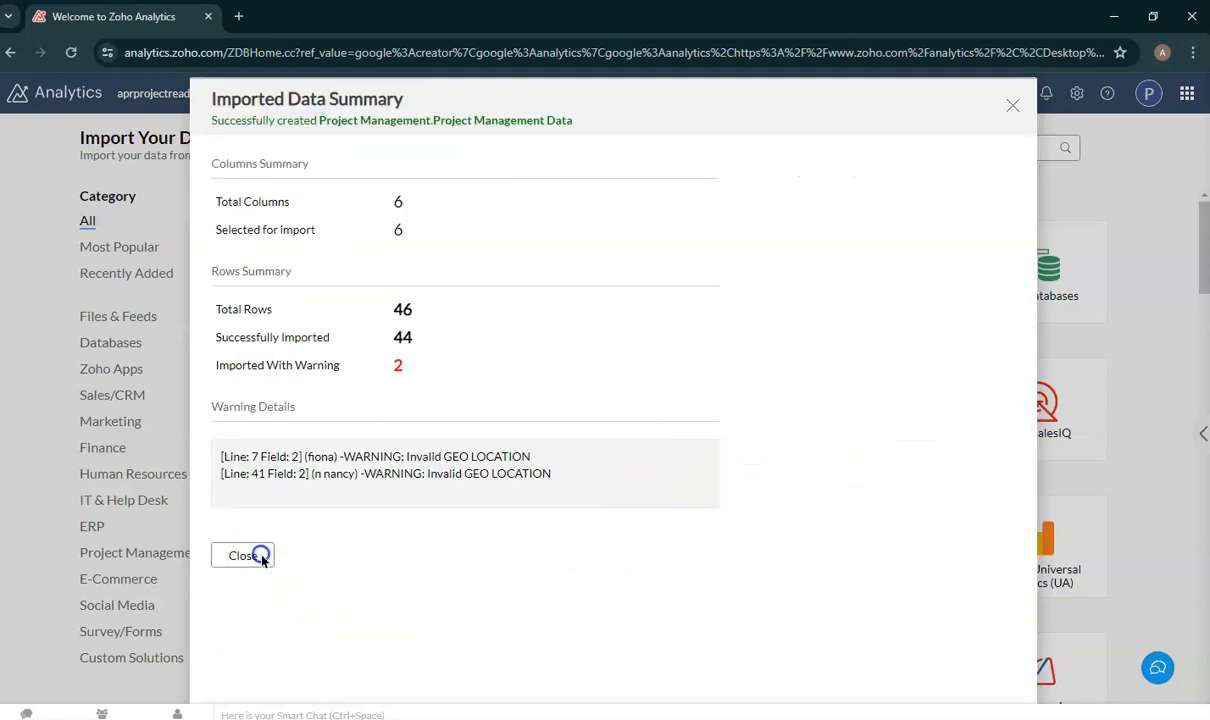
click(260, 554)
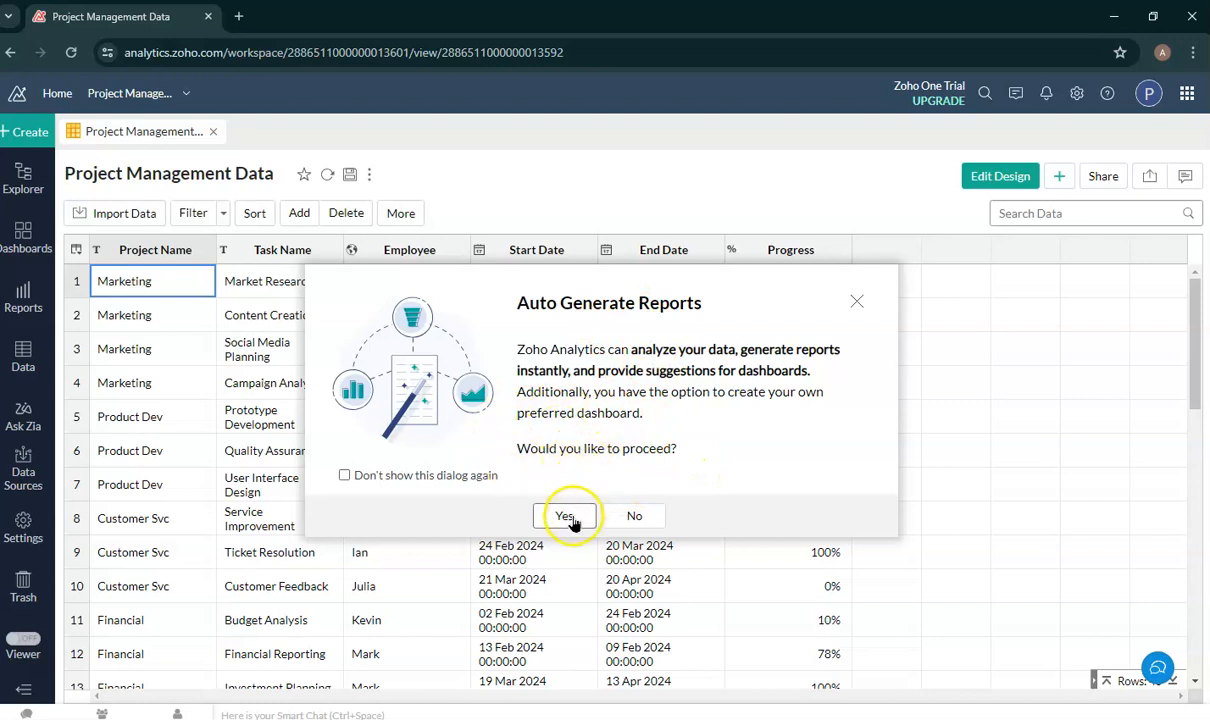
click(855, 304)
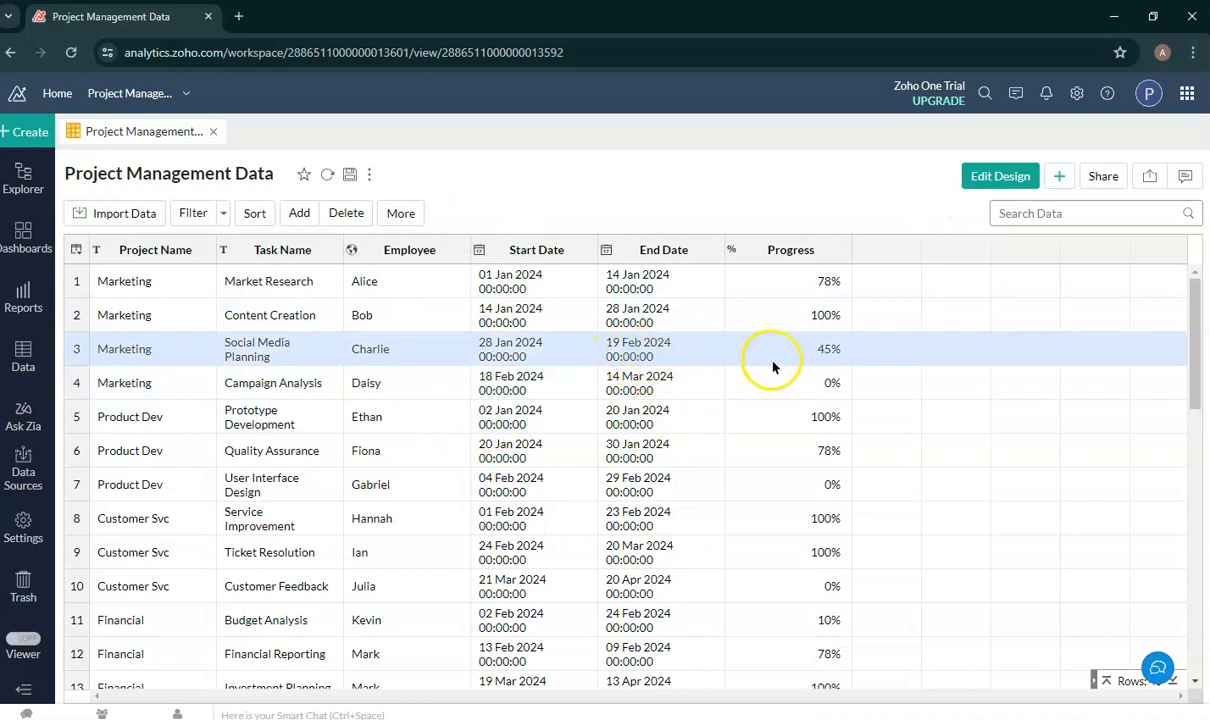
- Create a chart view with End Date on the X-axis, Progress on the Y-axis and Project Name as text
click(1060, 180)
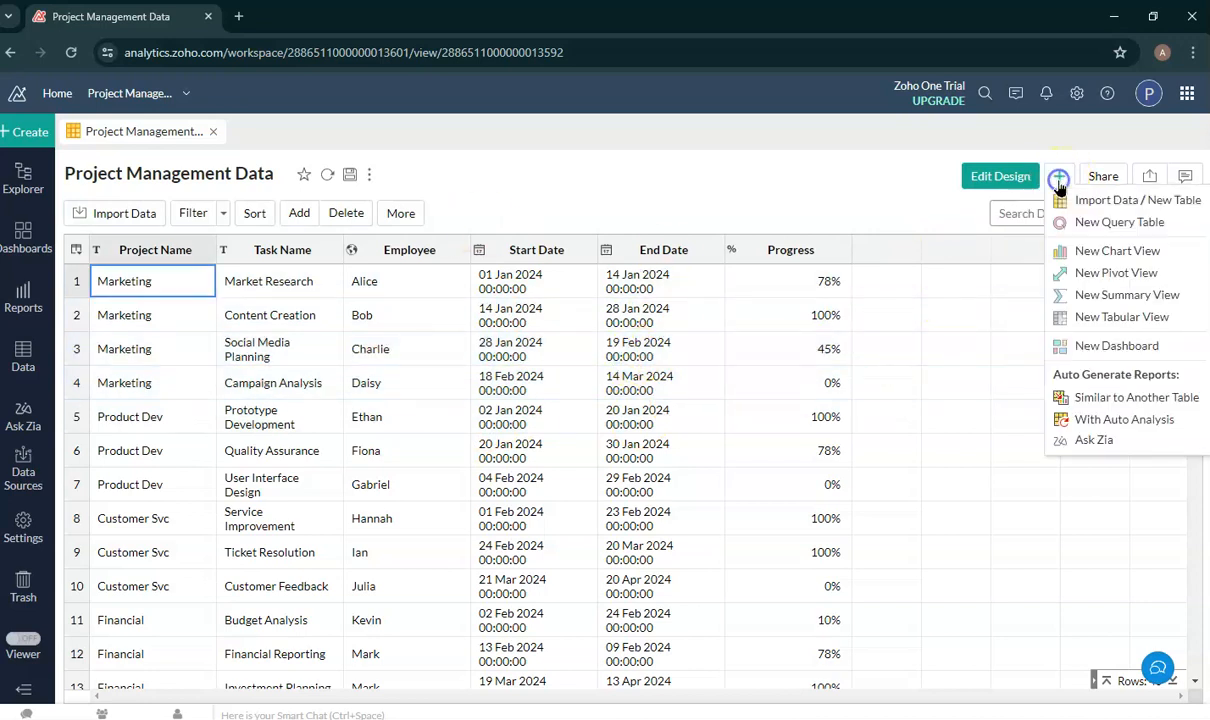
click(1113, 258)
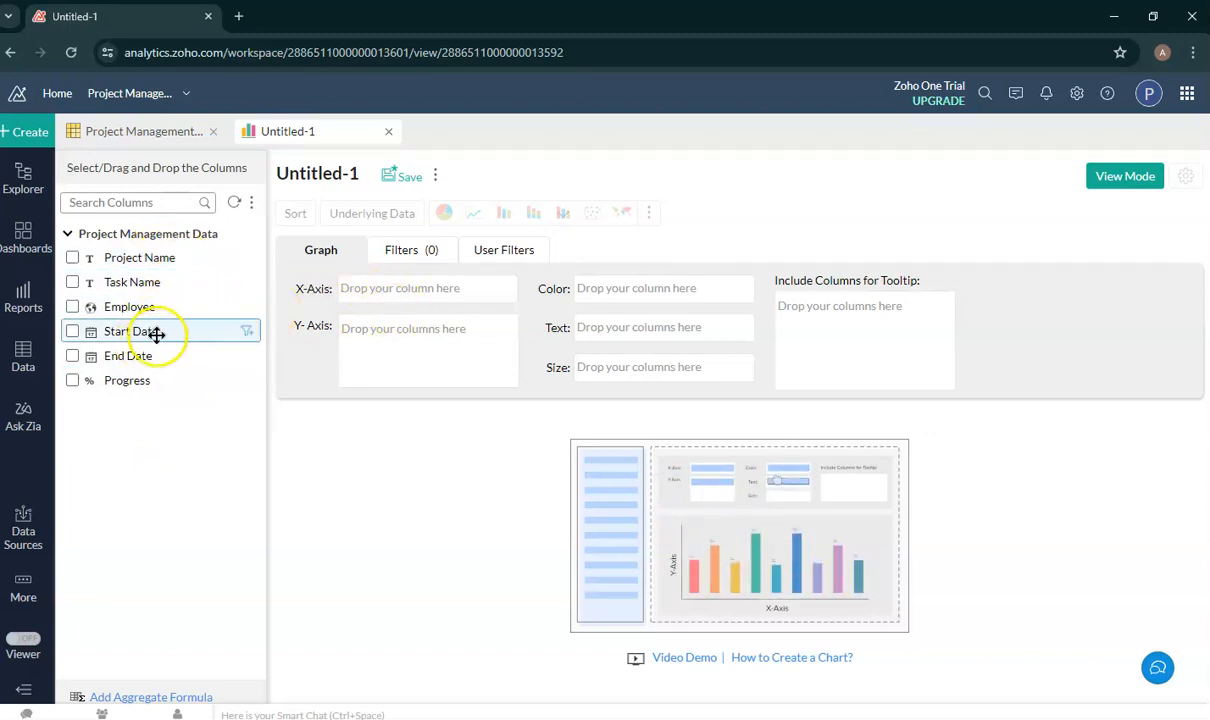
drag(140, 355, 433, 287)
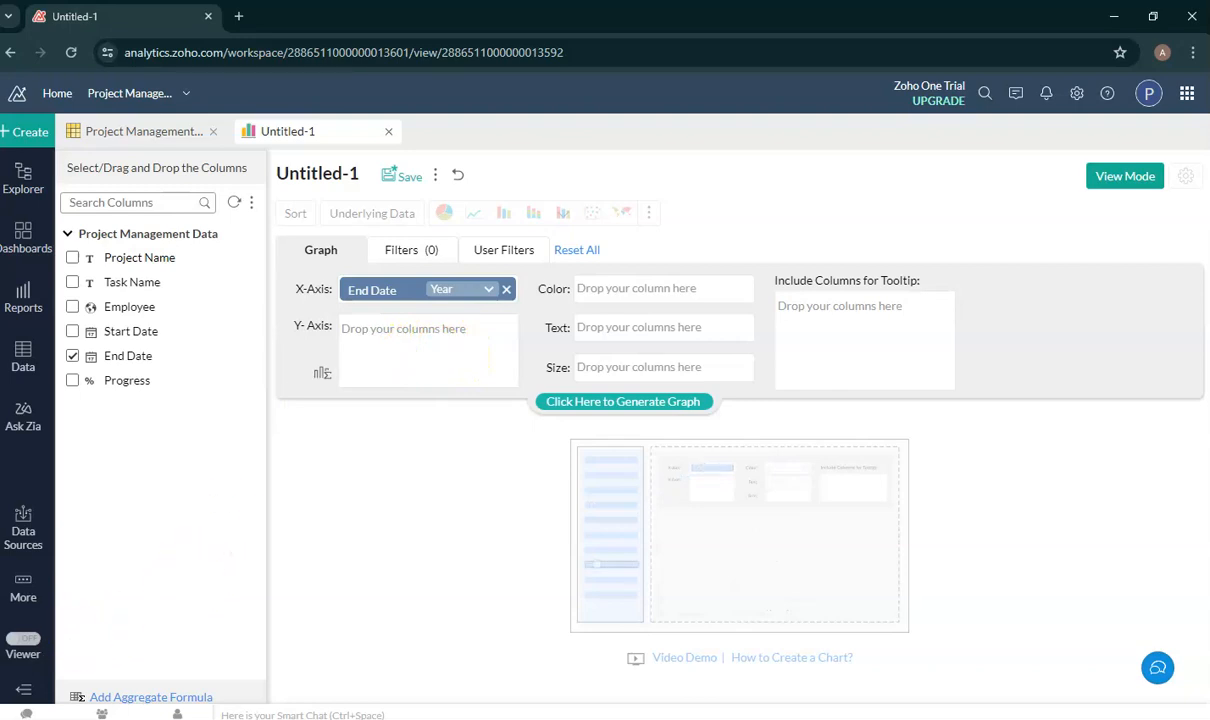
drag(125, 381, 420, 346)
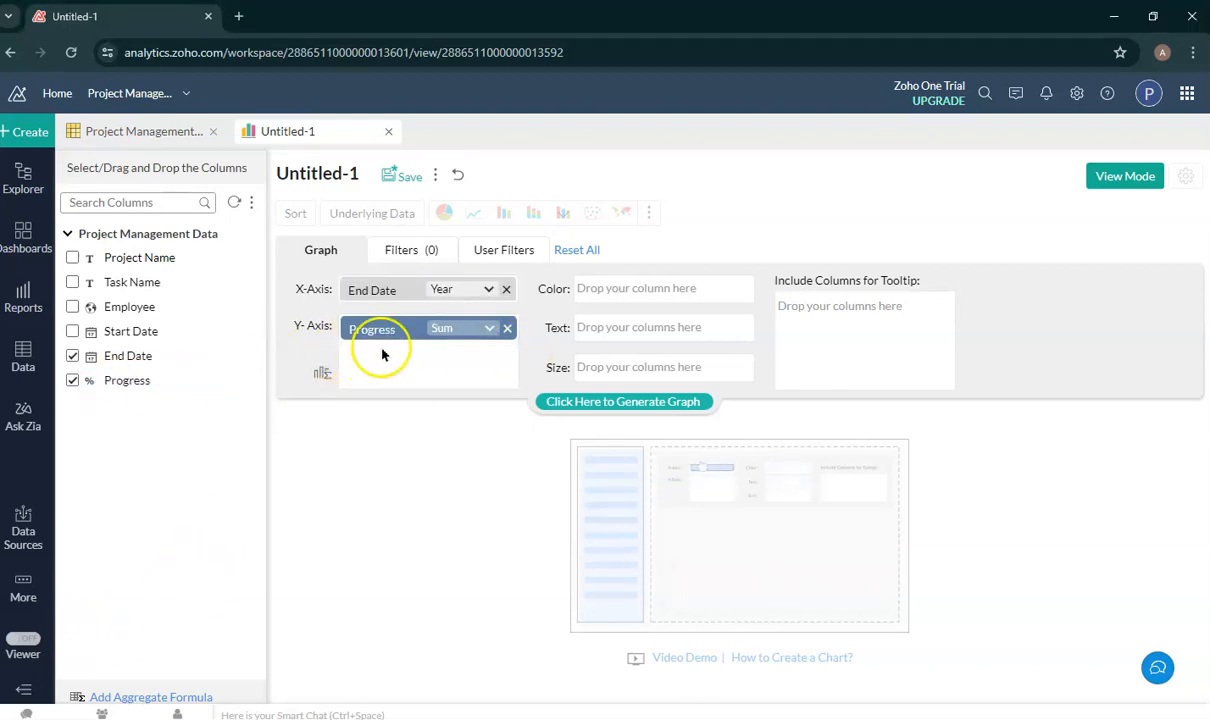
drag(128, 260, 646, 328)
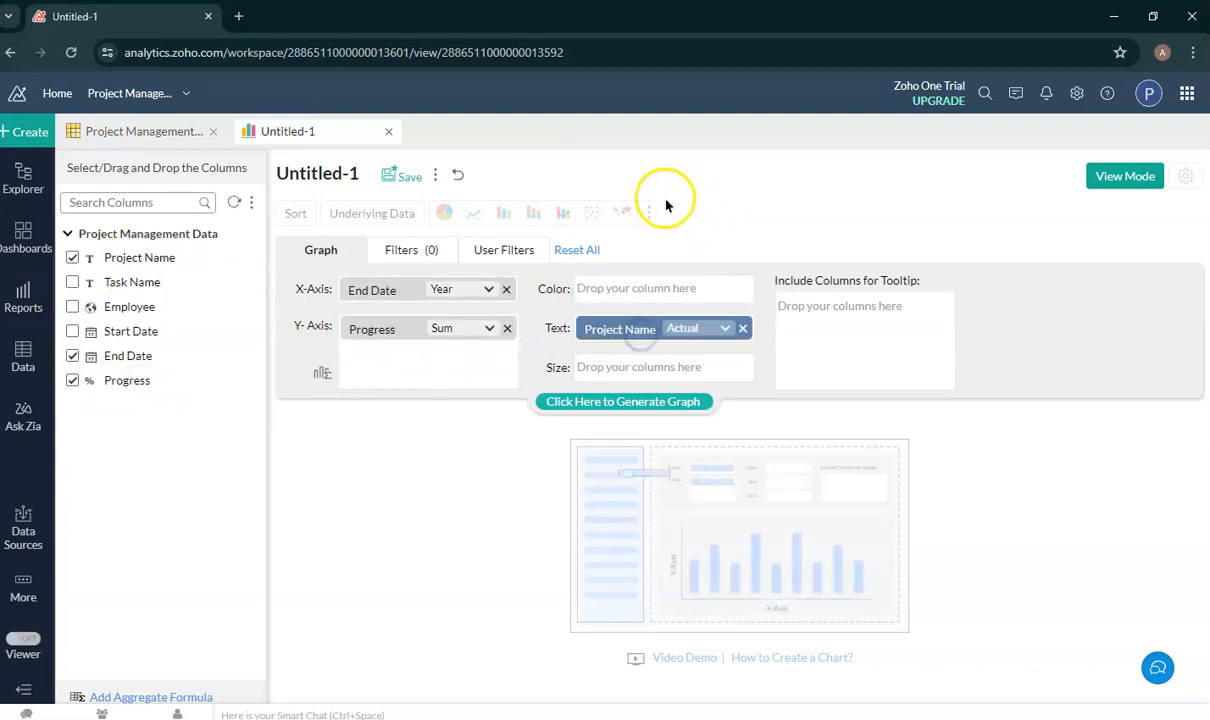
- Set the X-axis End Date grouping to Full Date and generate the graph
click(476, 291)
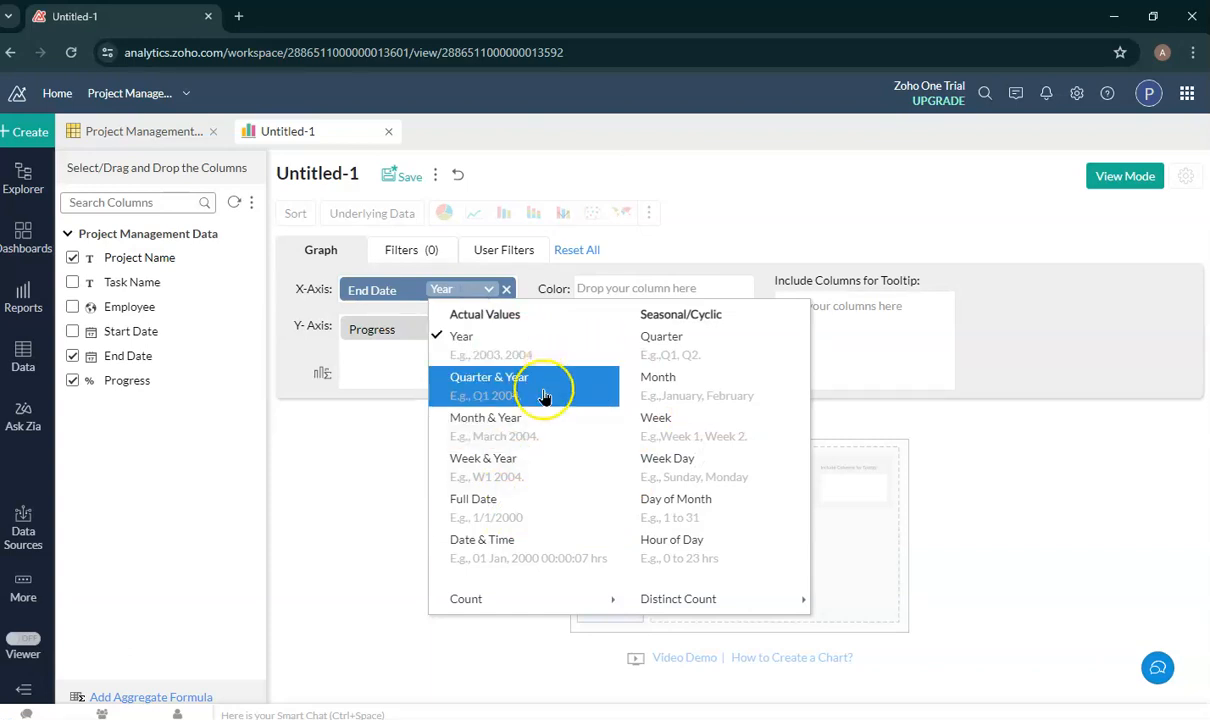
click(487, 509)
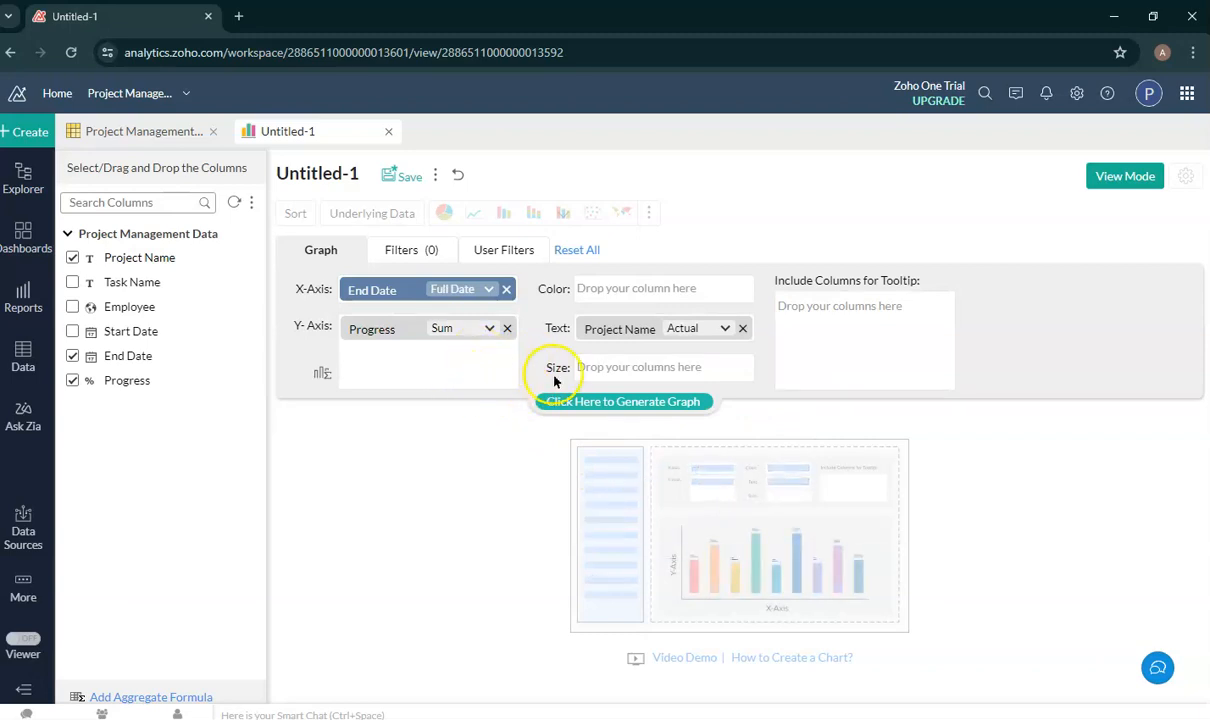
click(463, 291)
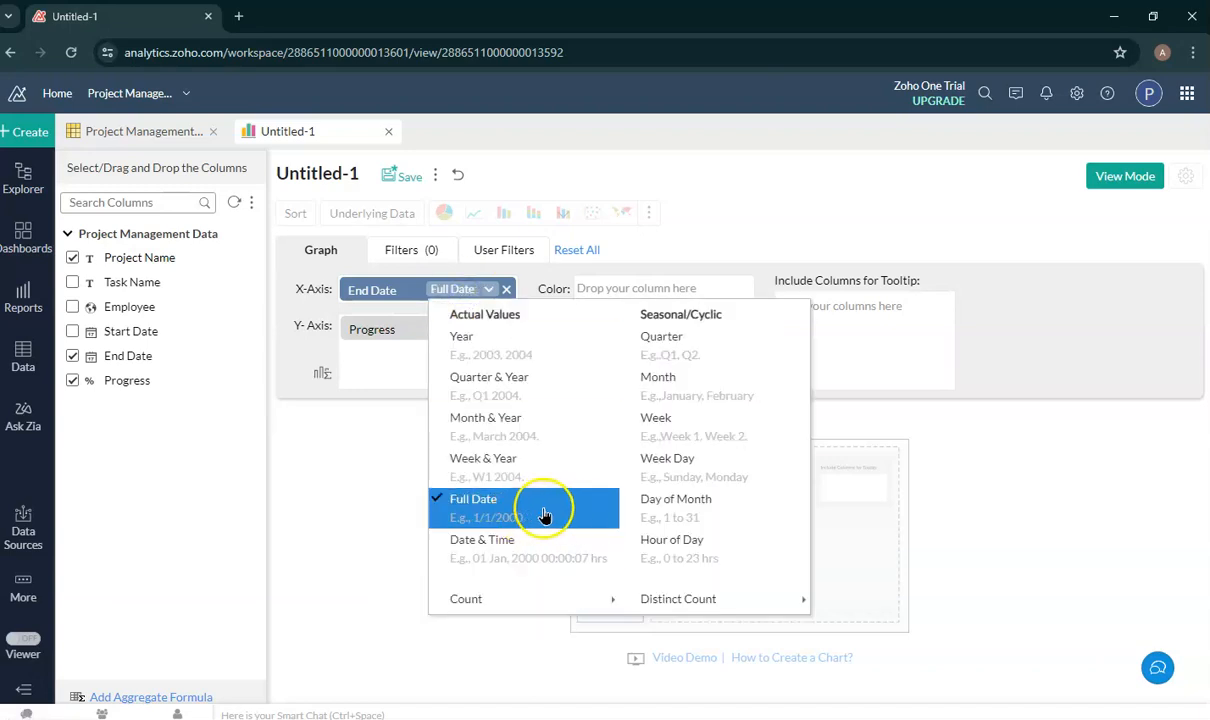
click(445, 289)
click(451, 289)
click(493, 353)
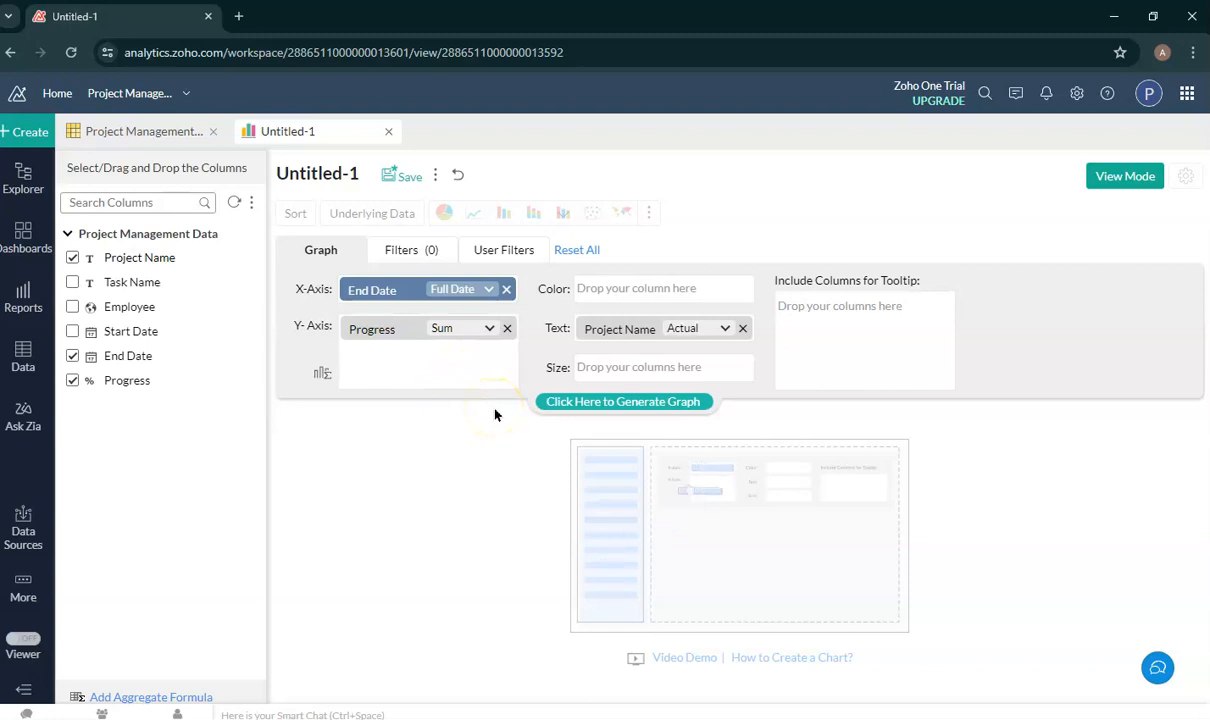
click(626, 402)
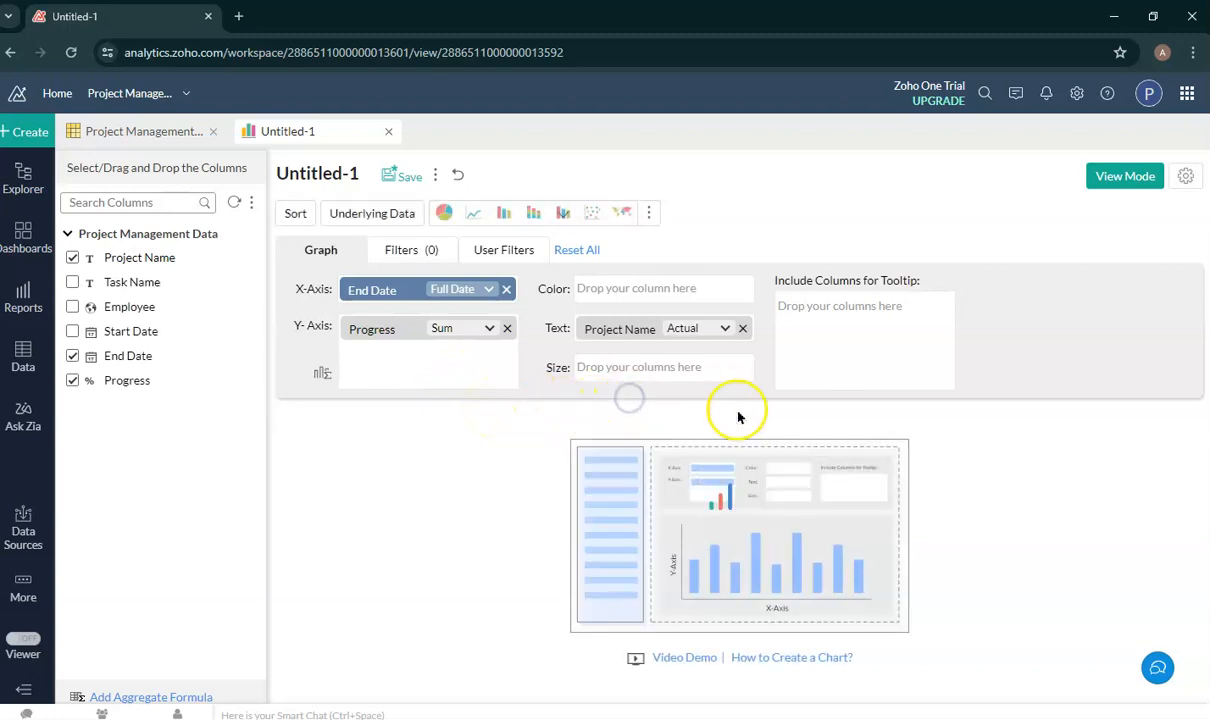
mouse_move(899, 452)
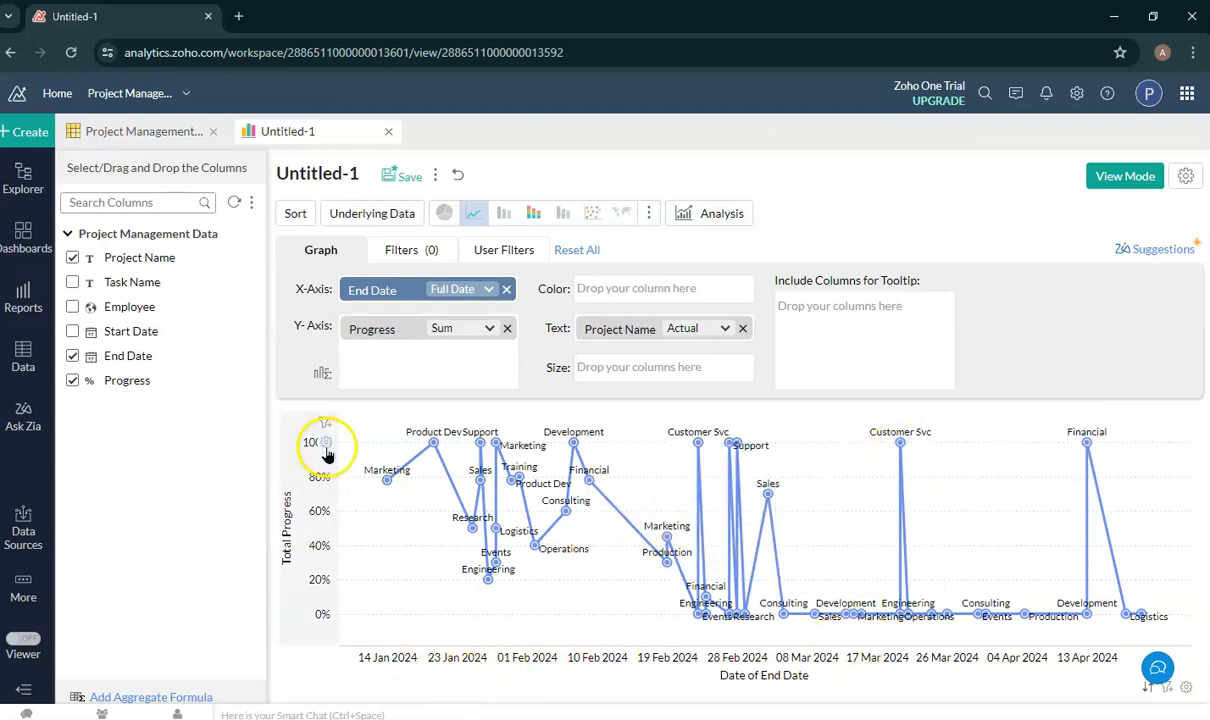
click(322, 424)
click(313, 420)
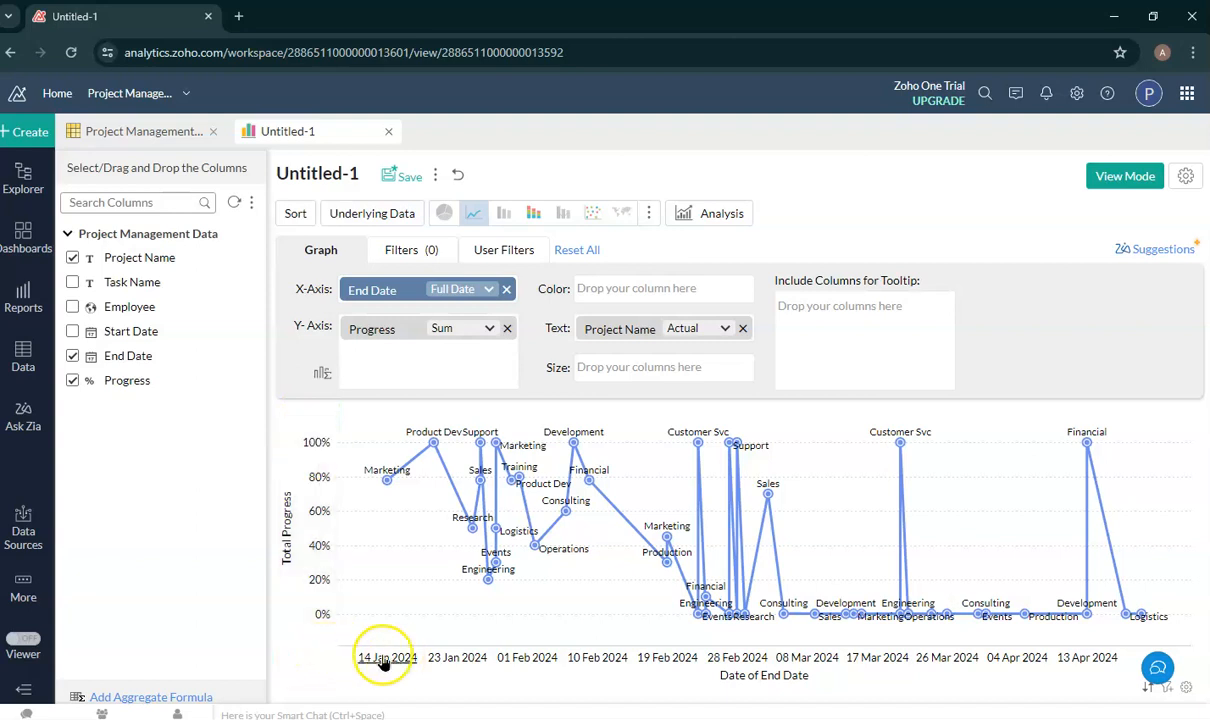
click(323, 424)
click(319, 420)
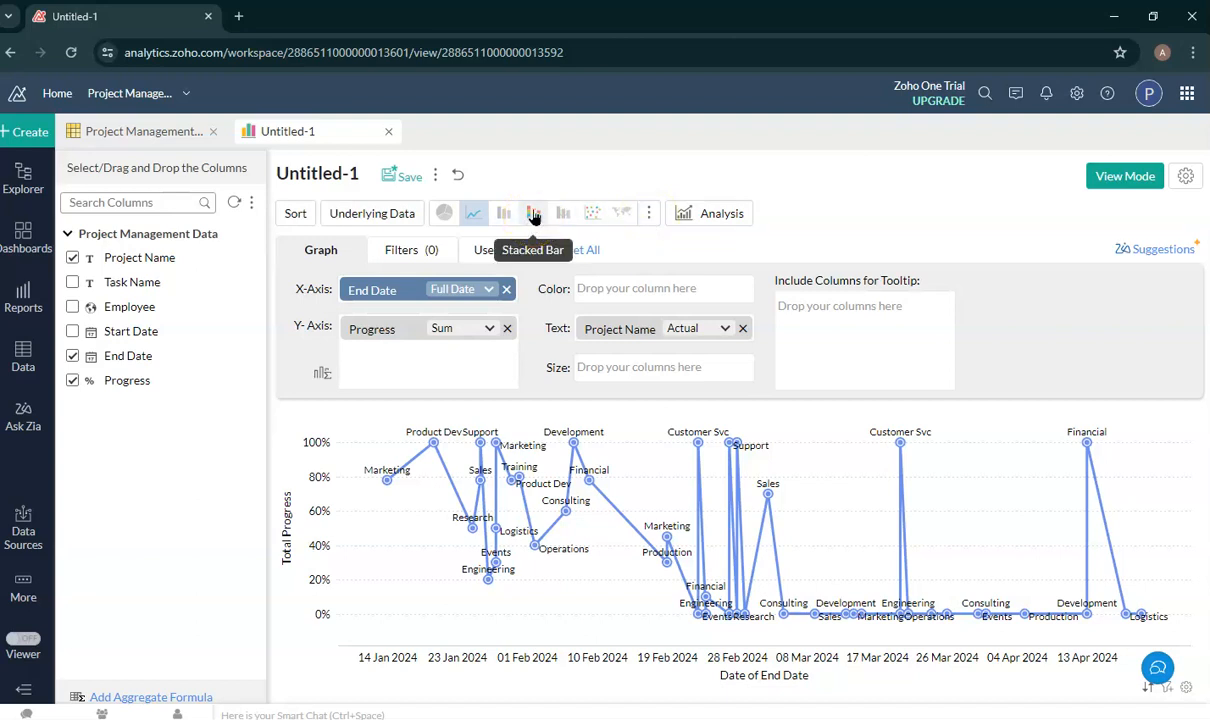
- Change the graph to a stacked bar chart and save it as "Total progress" in the Tables & Reports folder, then show it in view mode
click(533, 213)
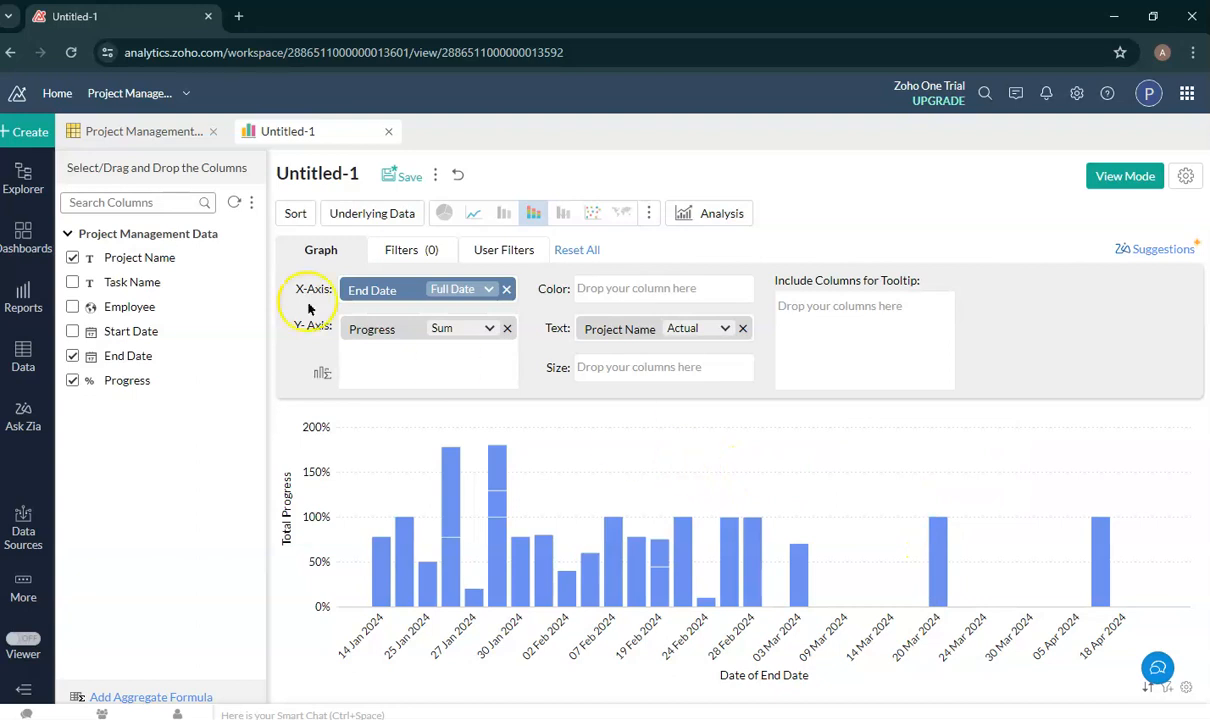
click(328, 178)
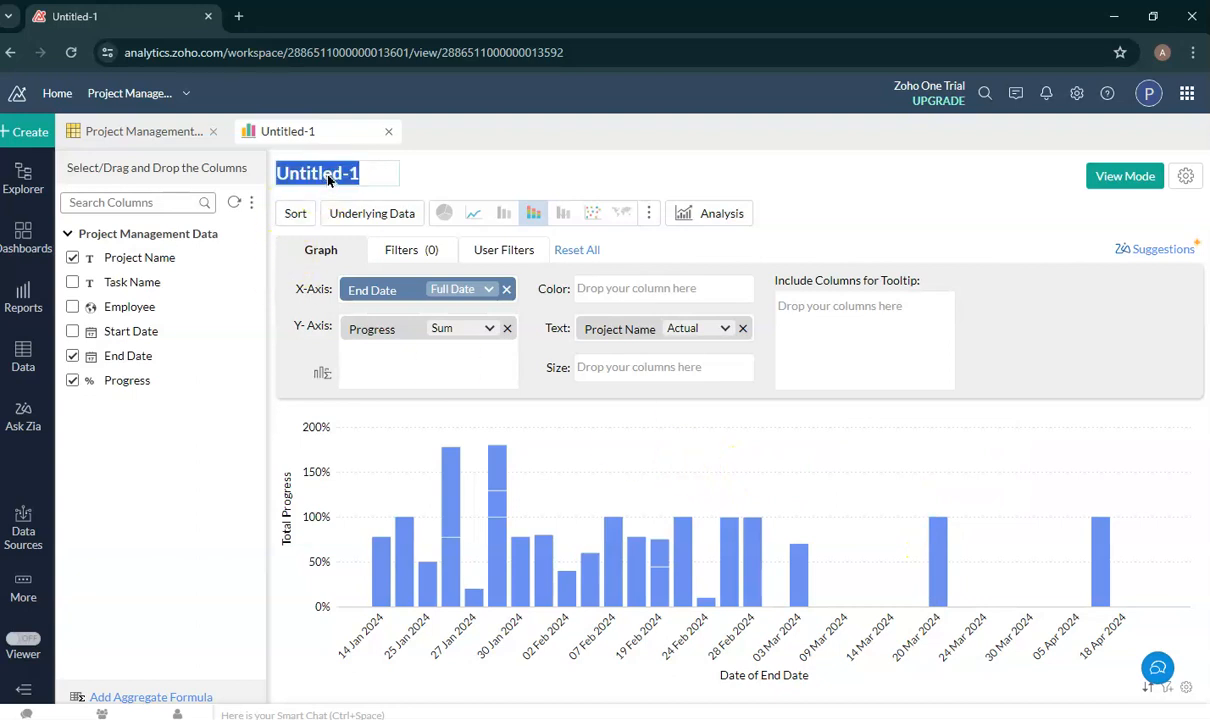
text(Total progress)
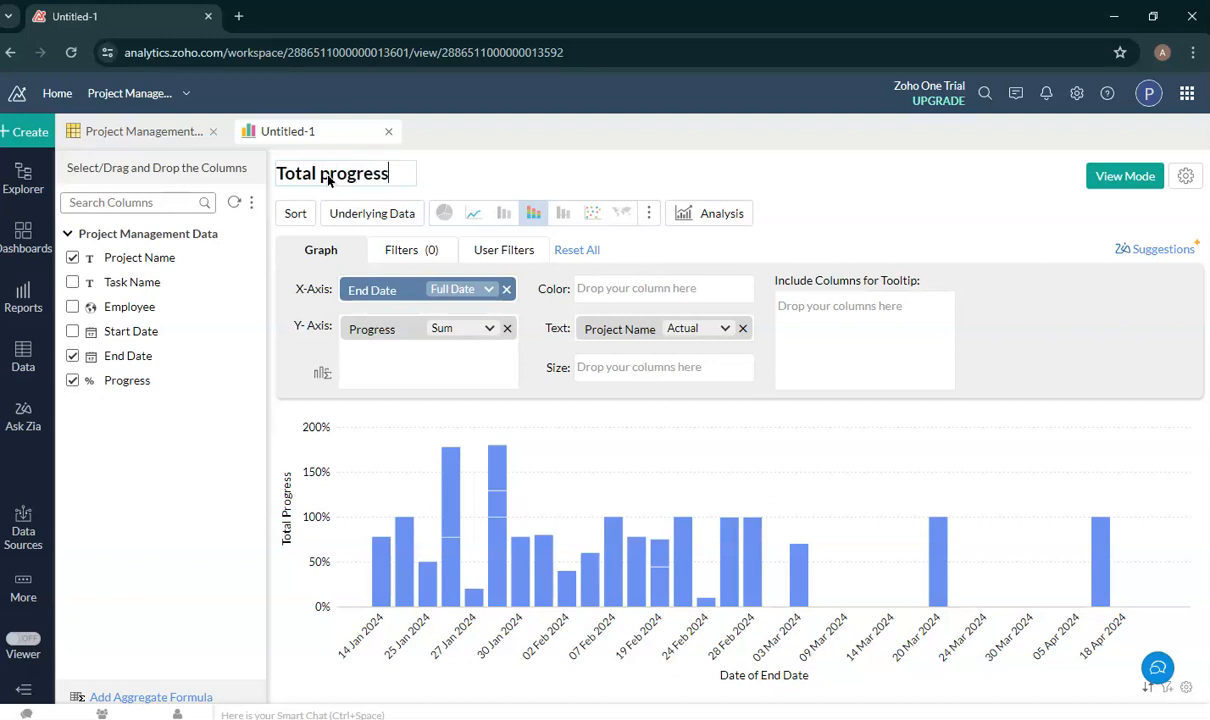
click(645, 163)
click(432, 176)
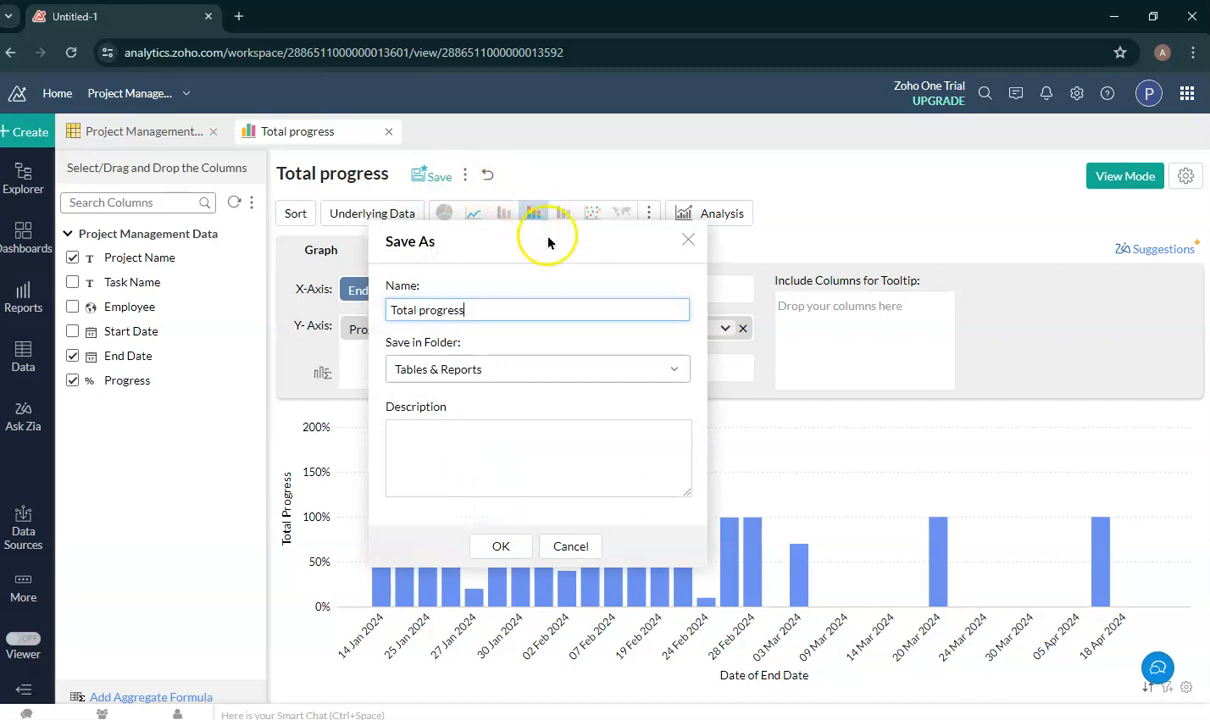
click(497, 546)
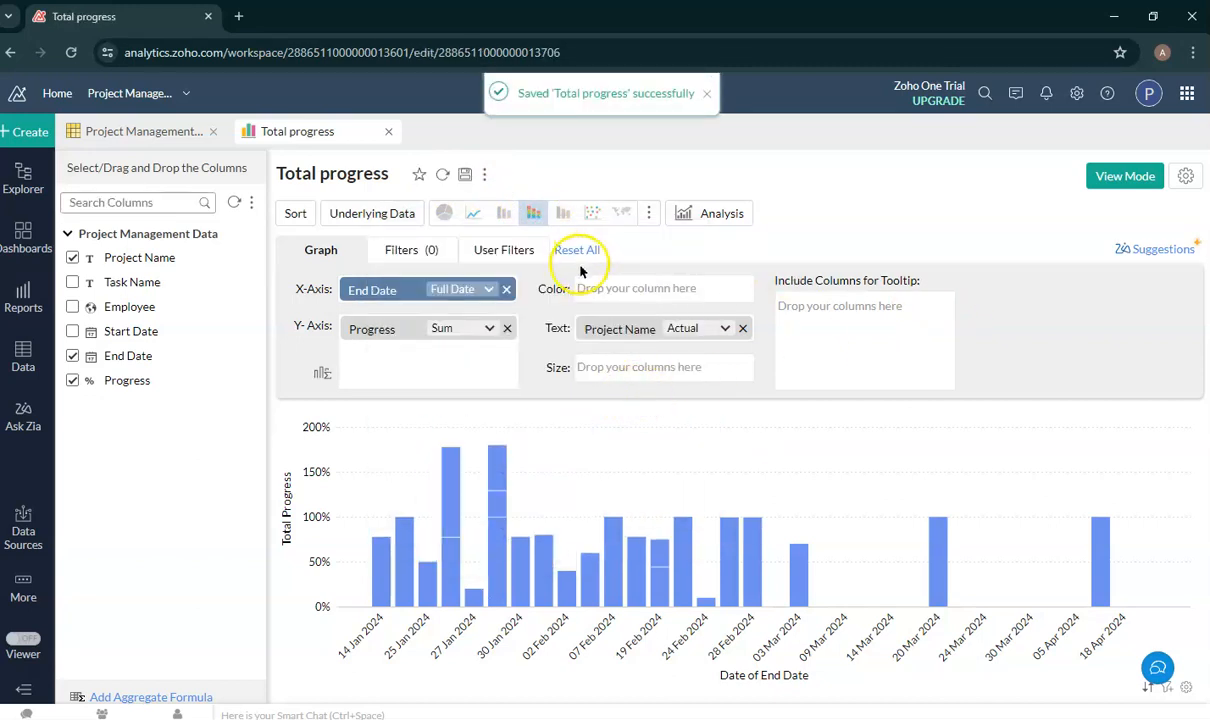
click(1105, 180)
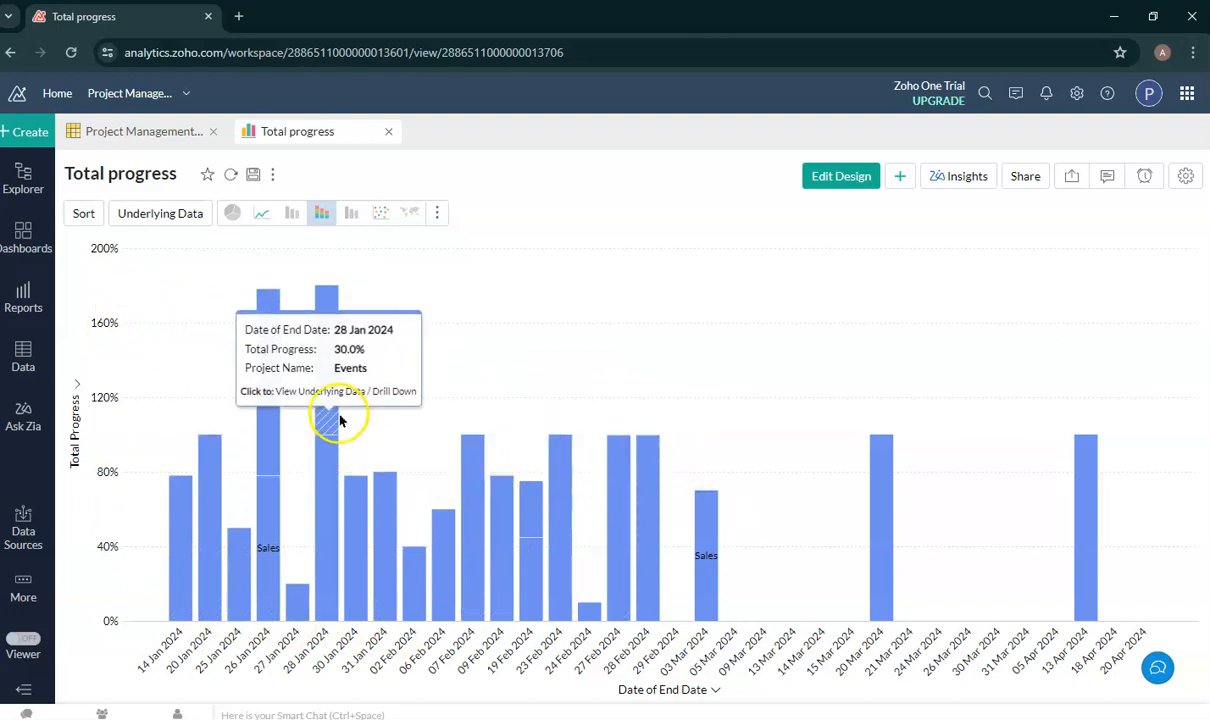
- Generate a pivot view from the Project Management Data table with Project Name in Rows and the sum of Progress in Data
click(152, 132)
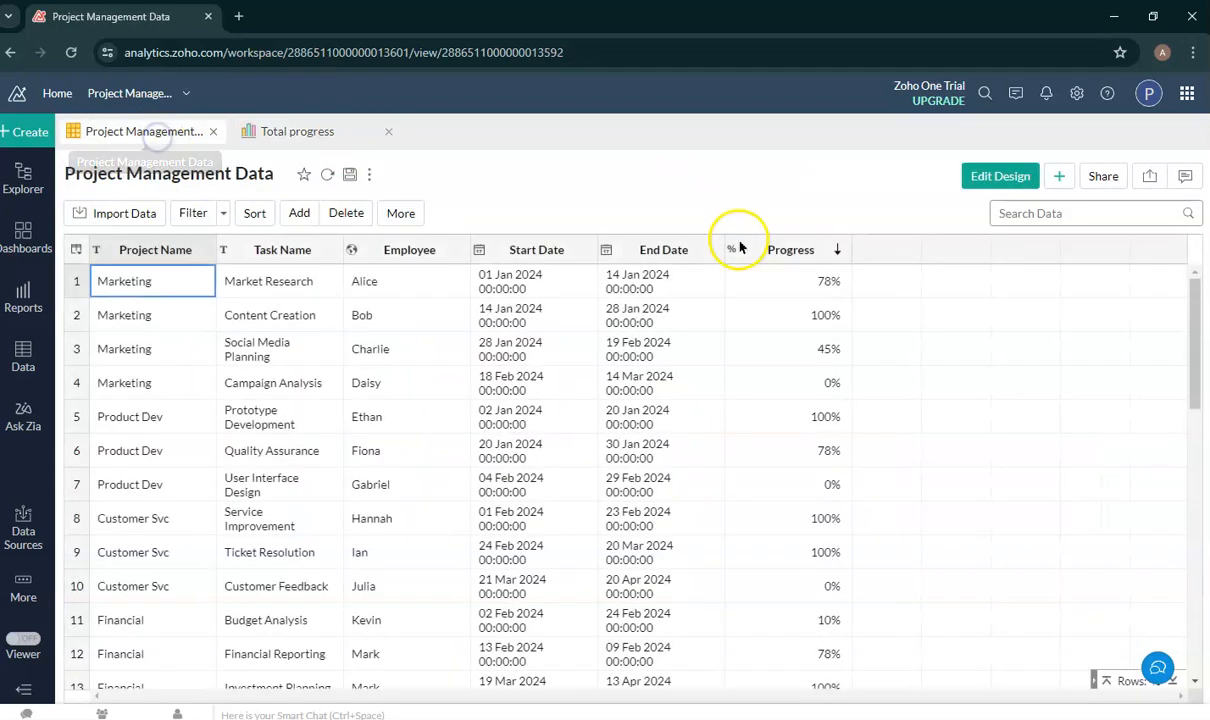
click(1059, 177)
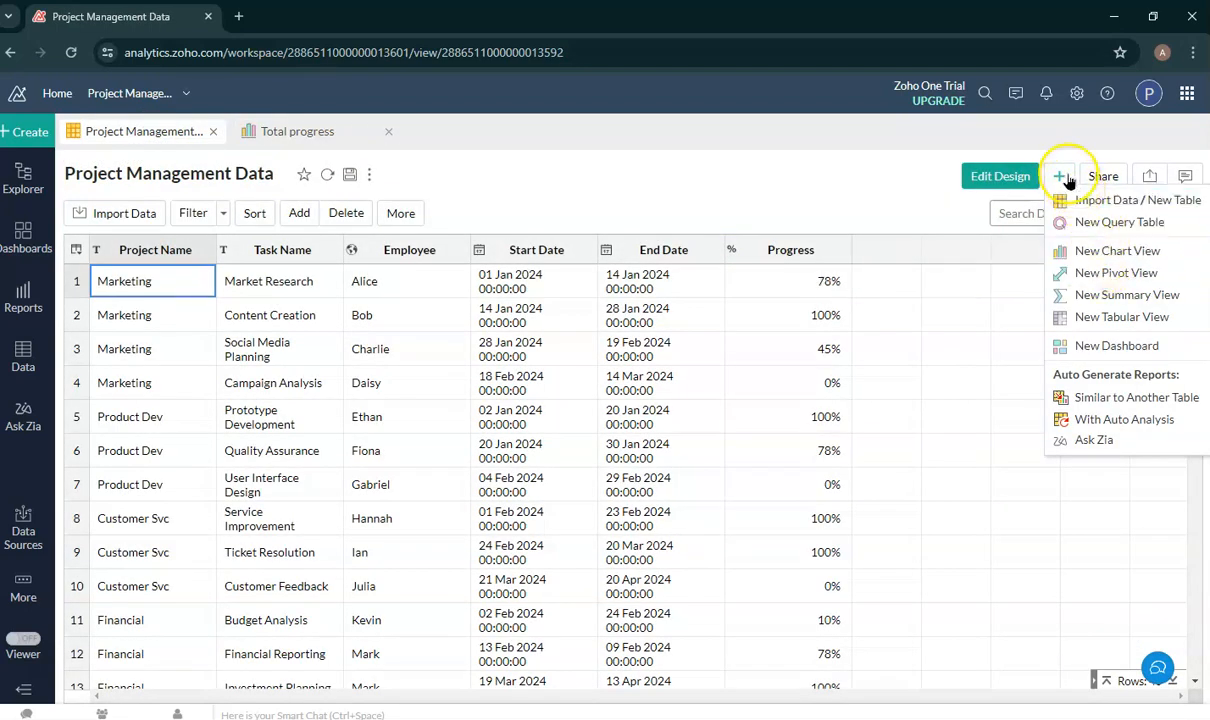
click(1115, 278)
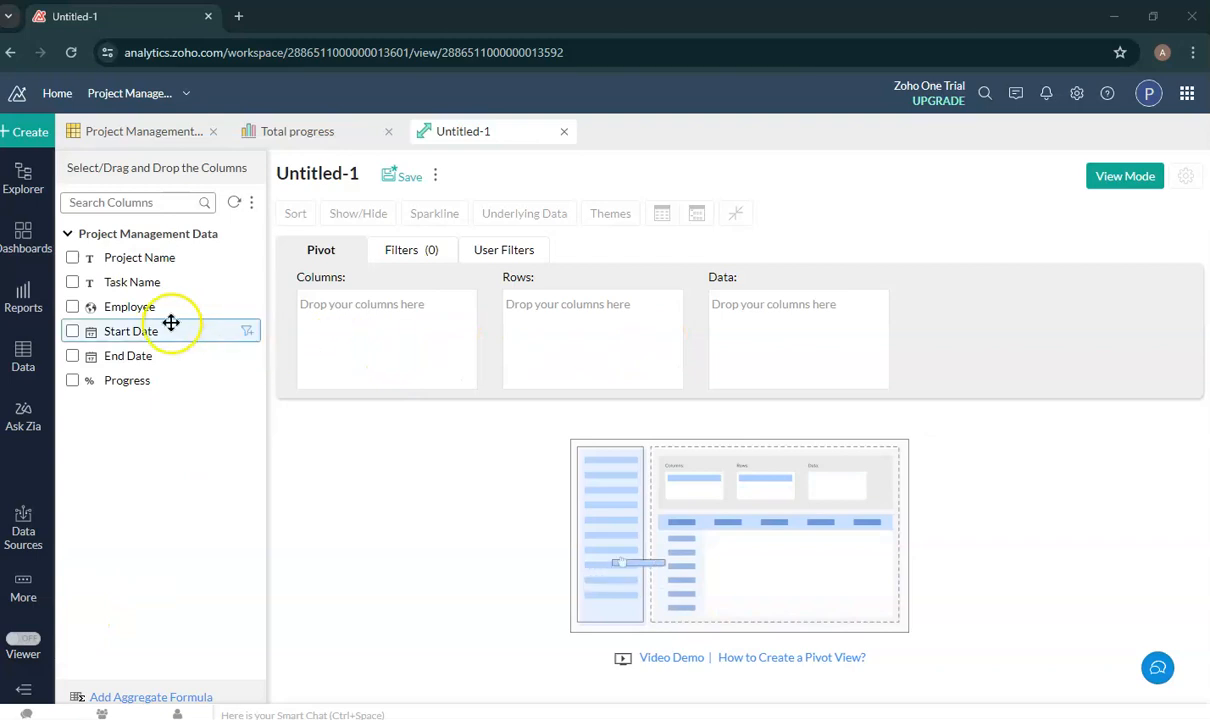
drag(128, 258, 578, 334)
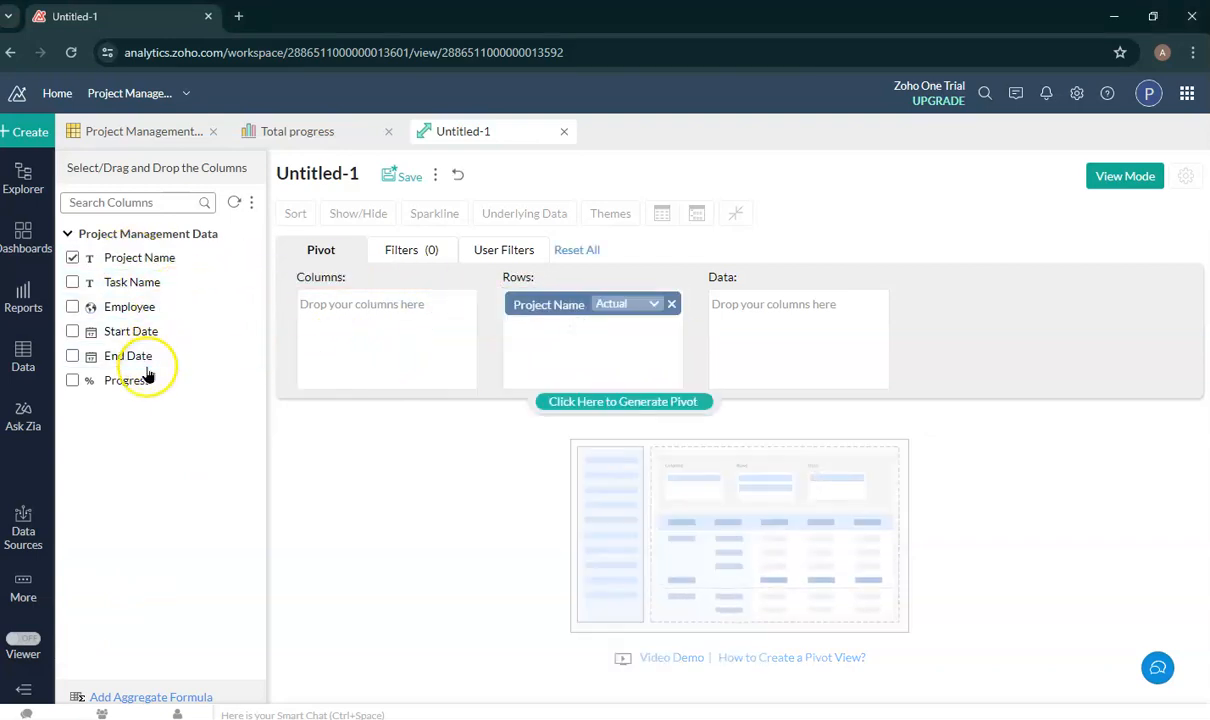
drag(130, 383, 805, 325)
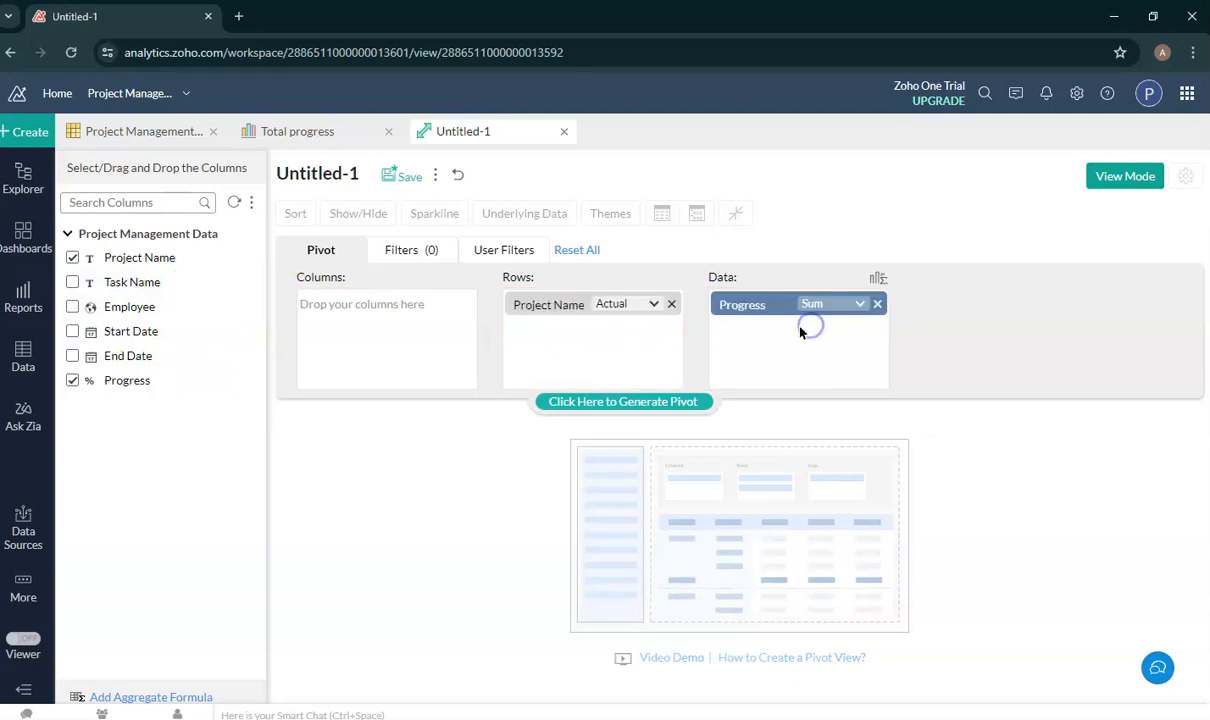
click(616, 403)
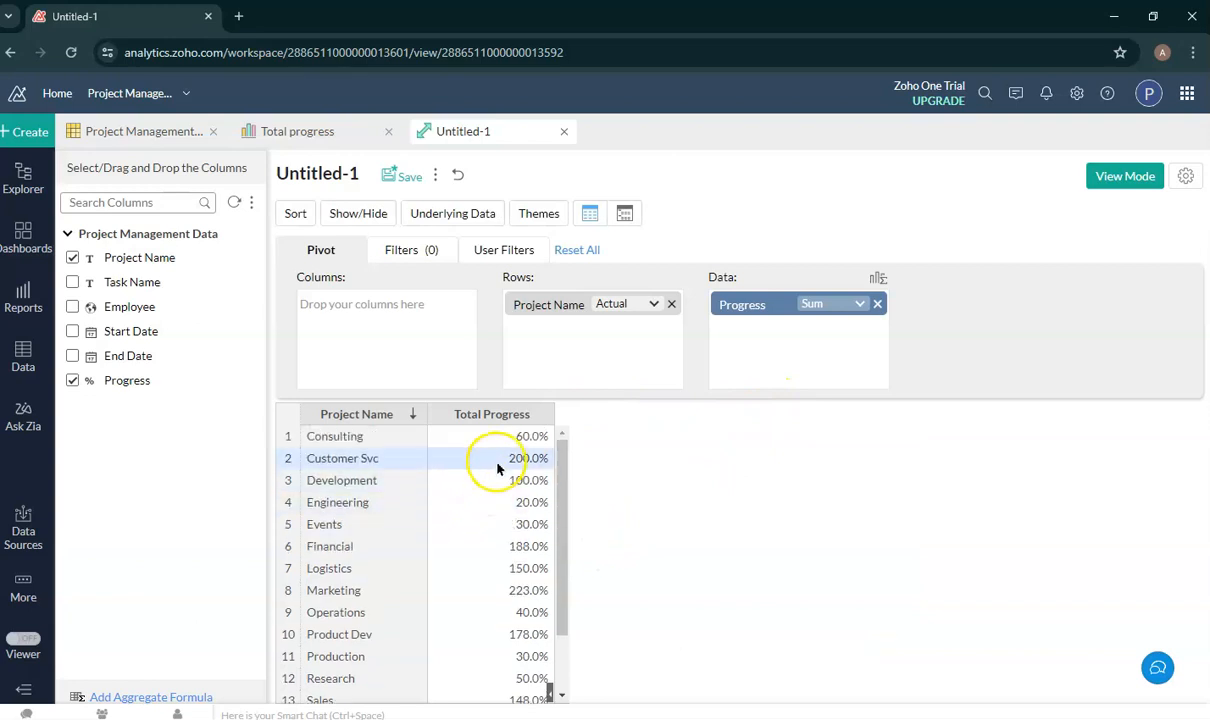
- Name the pivot "Project Progress", save it, and show it in view mode
scroll(538, 580, down, 2)
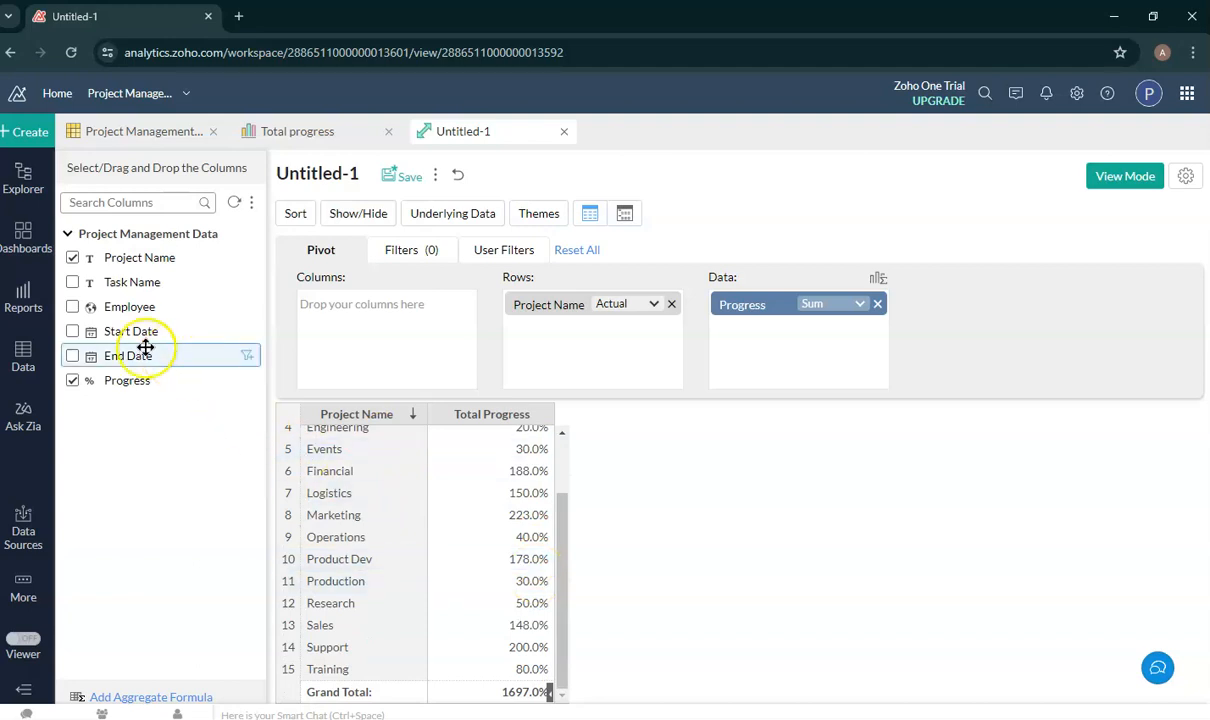
scroll(497, 582, up, 1)
scroll(497, 582, up, 1)
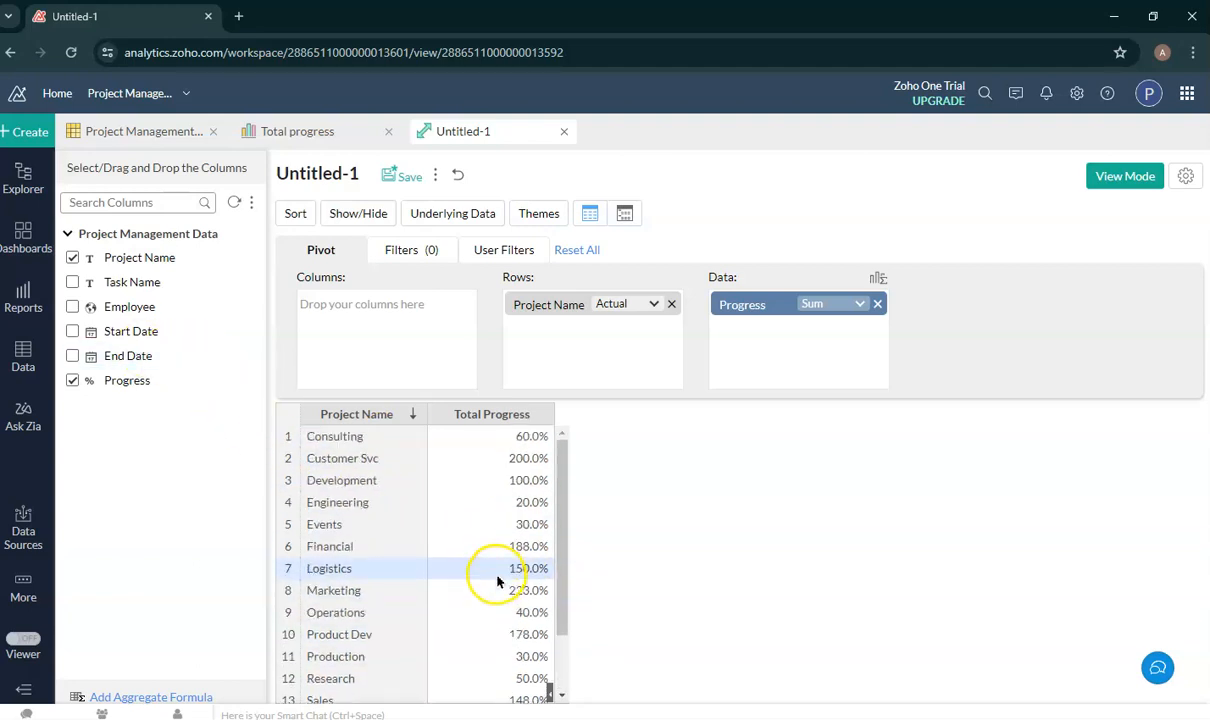
scroll(498, 575, down, 3)
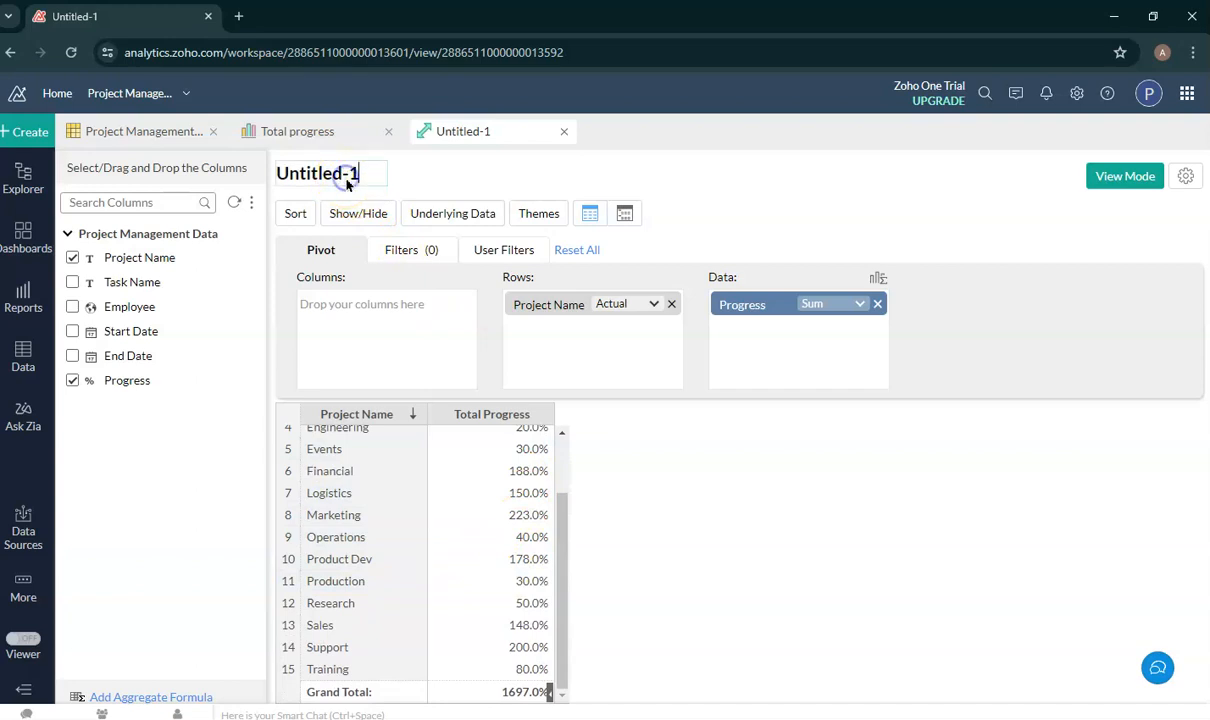
click(362, 188)
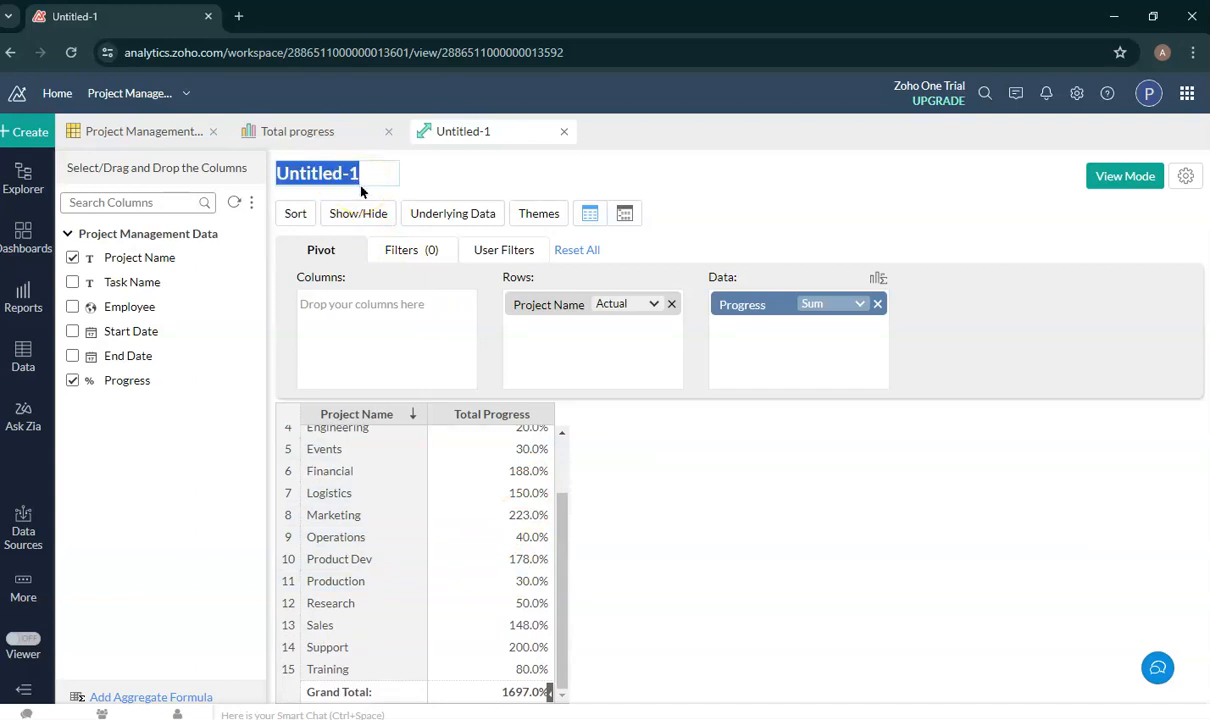
text(Project Prog)
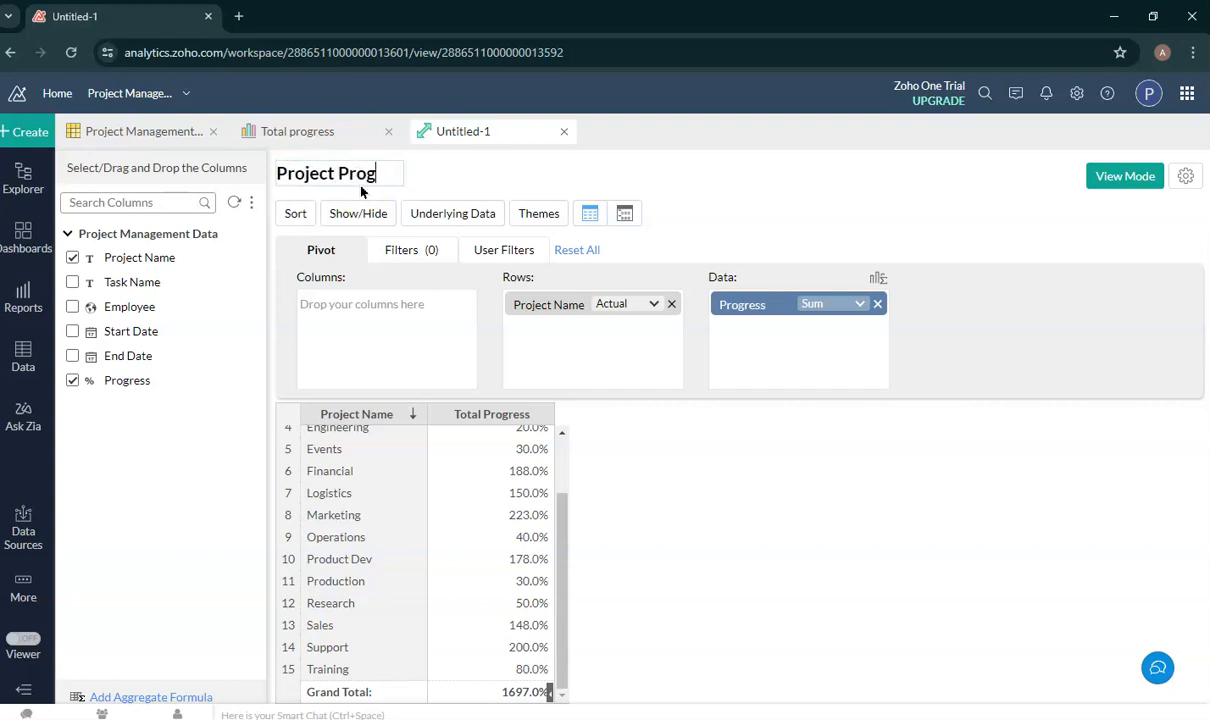
text(ress)
click(765, 152)
click(449, 182)
click(506, 560)
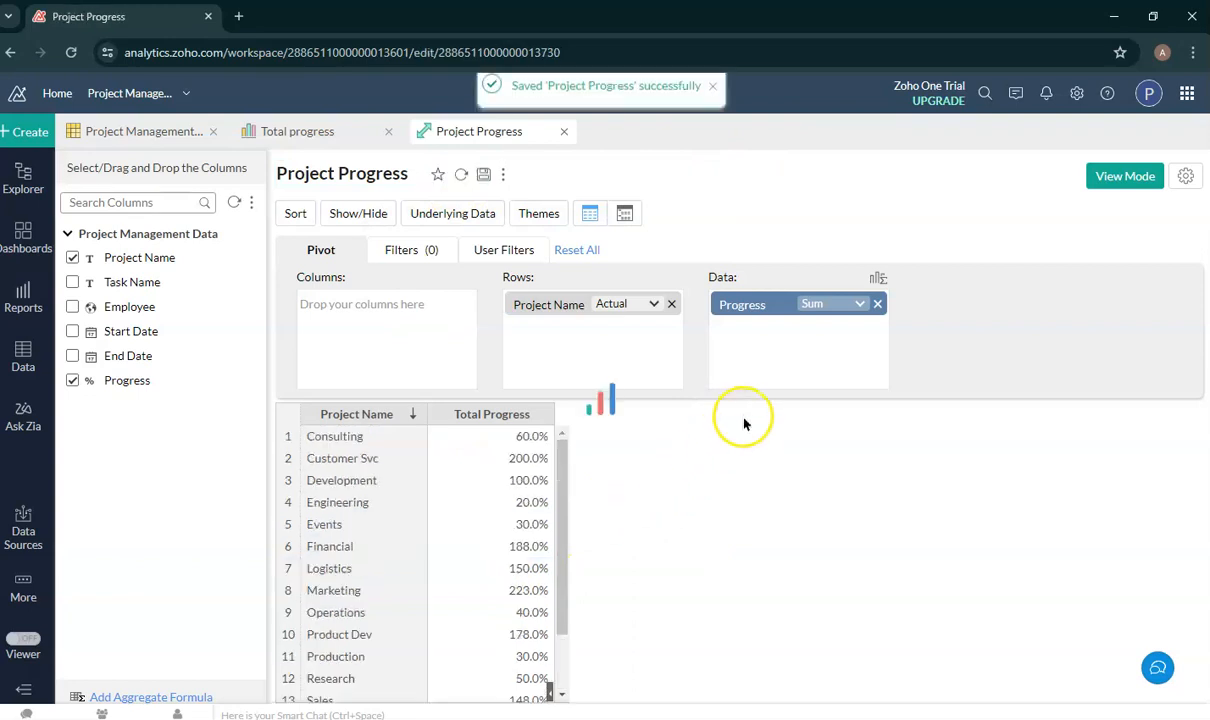
click(1118, 180)
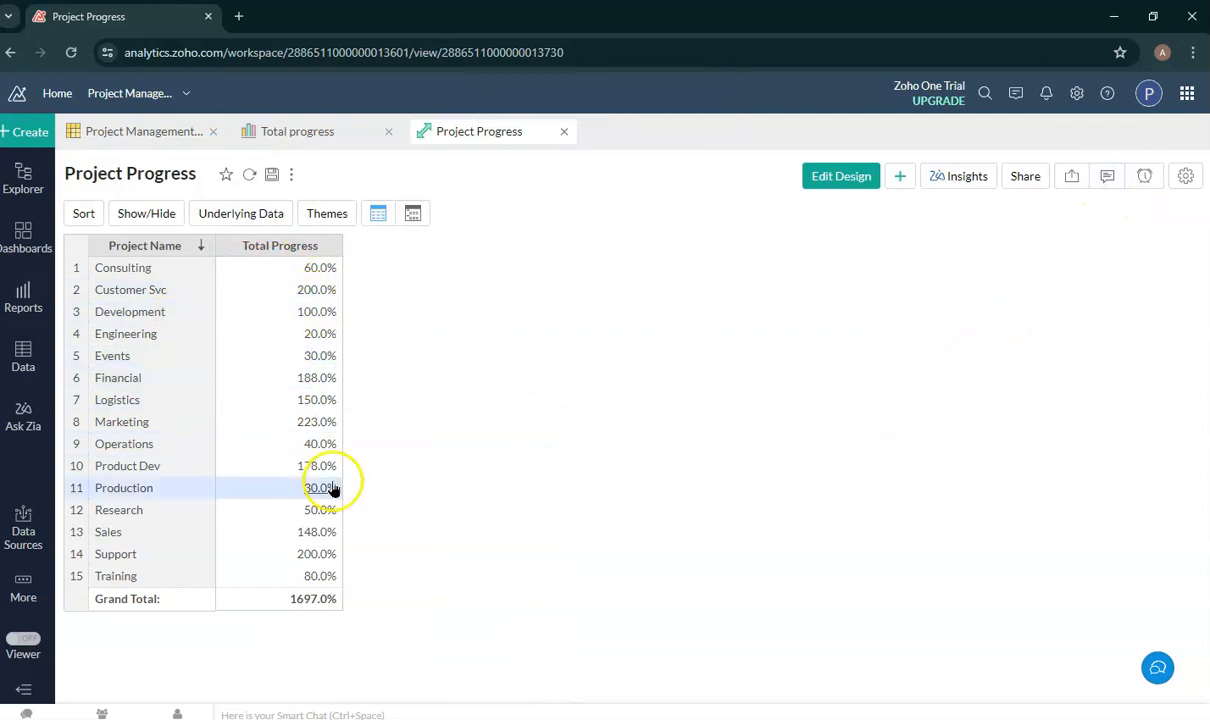
- Start a new formula column in the Project Management Data table and name it "Days Required"
click(133, 144)
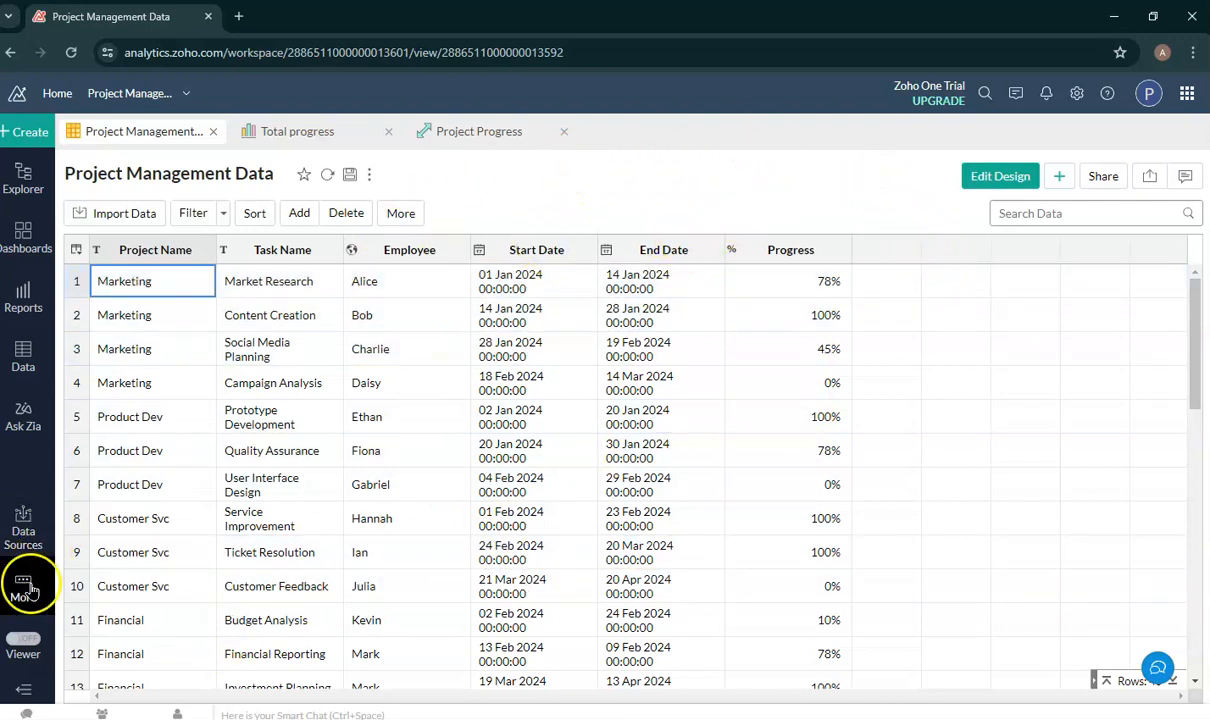
click(294, 220)
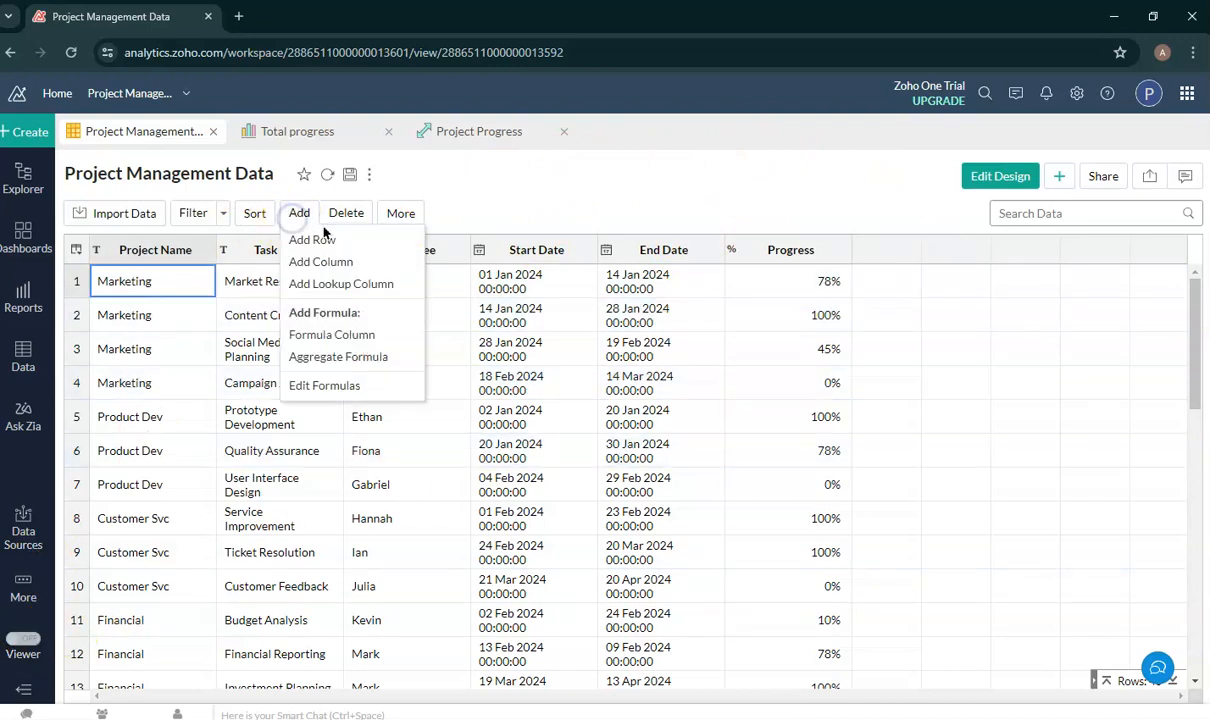
click(333, 335)
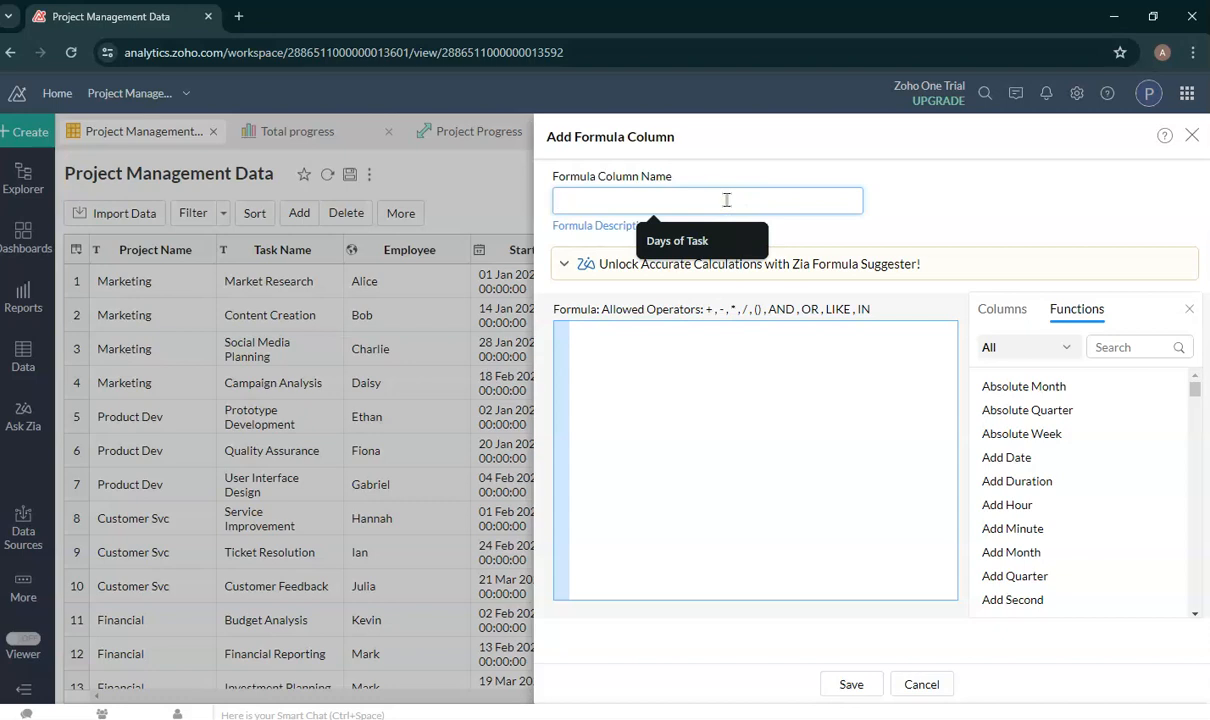
text(Required)
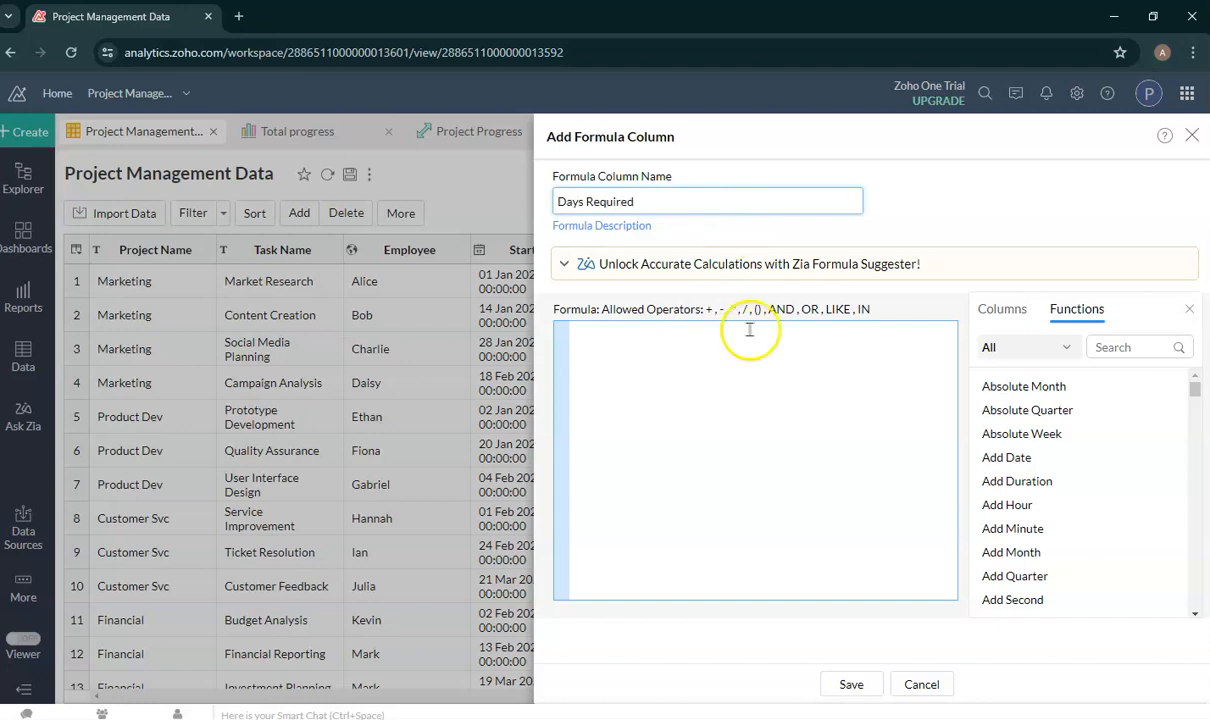
- Search the formula functions for "date" and insert the Date Diff function into the Days Required formula
click(770, 358)
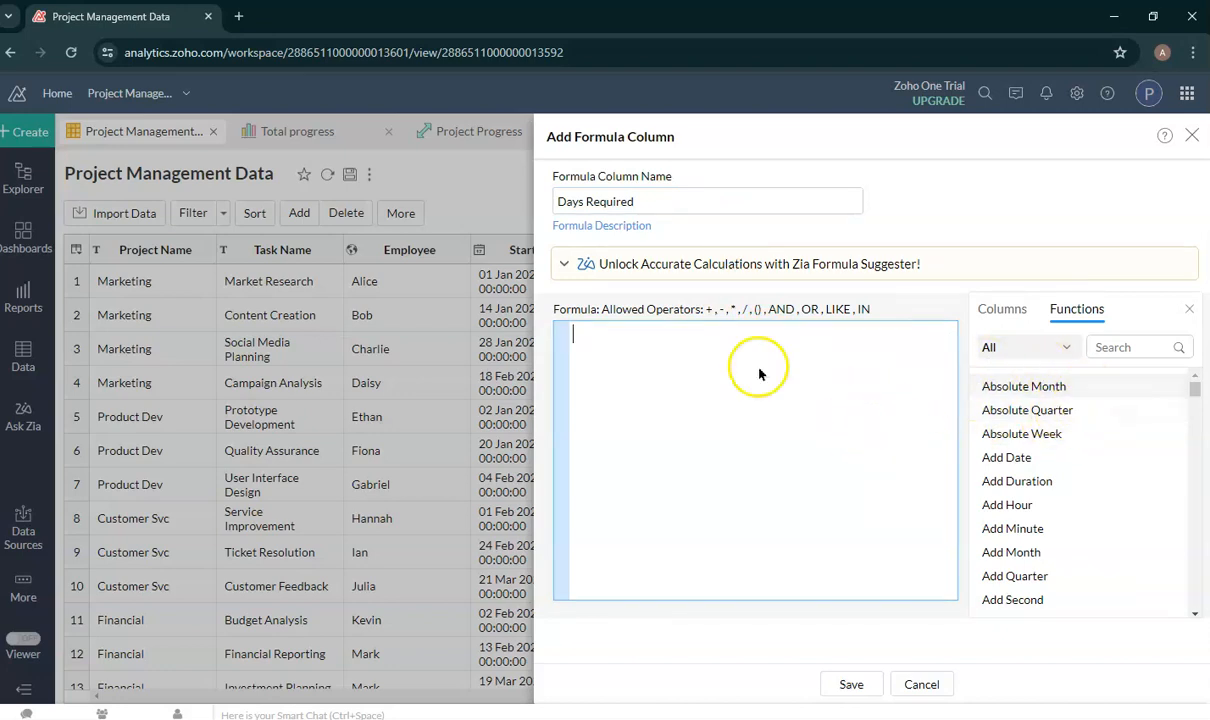
click(1114, 348)
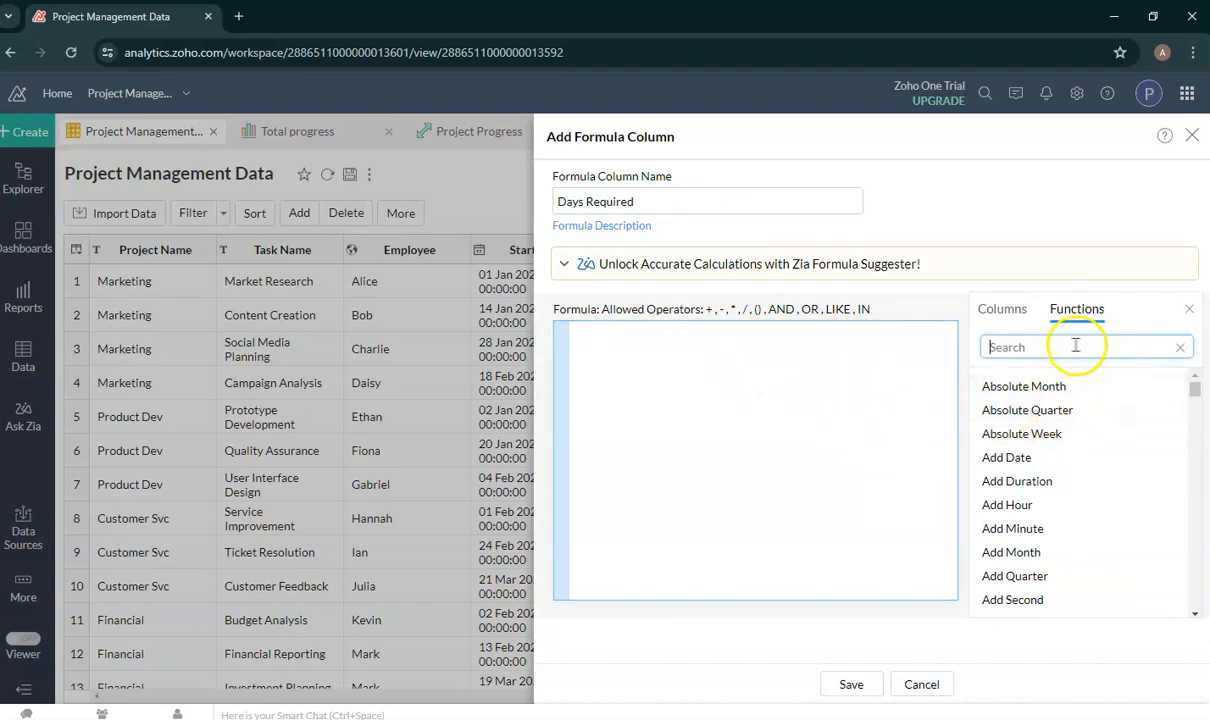
text(dat)
text(e)
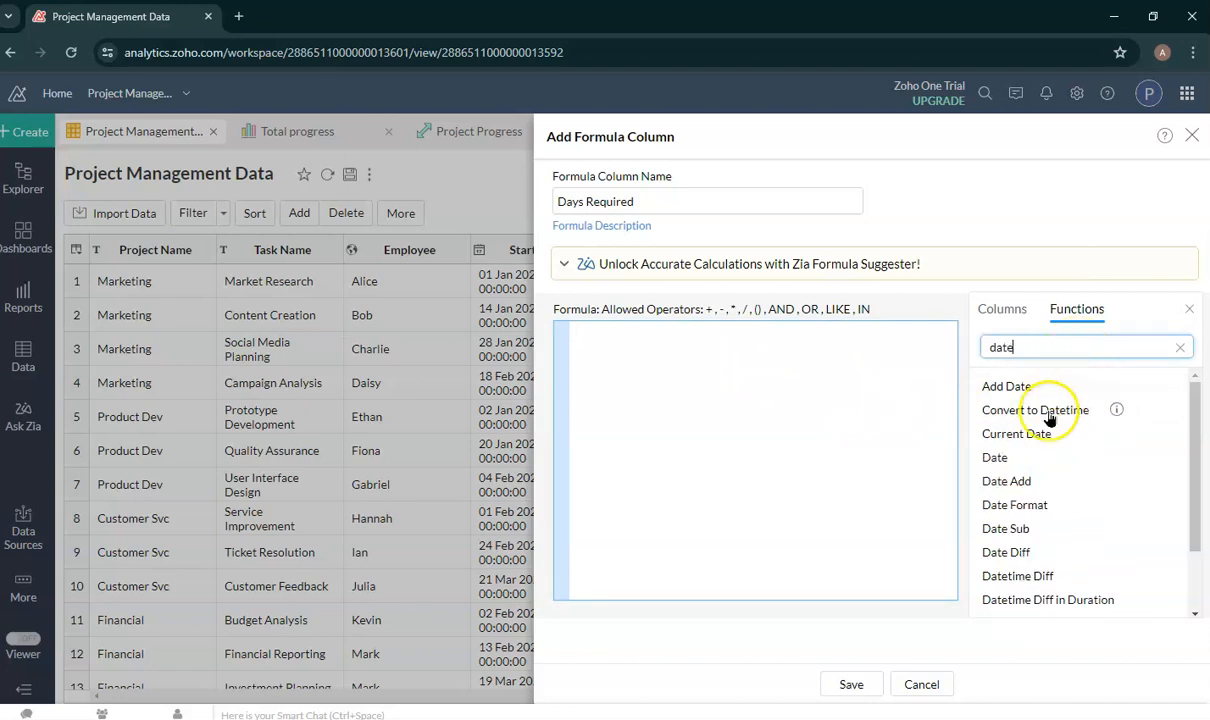
double_click(1010, 552)
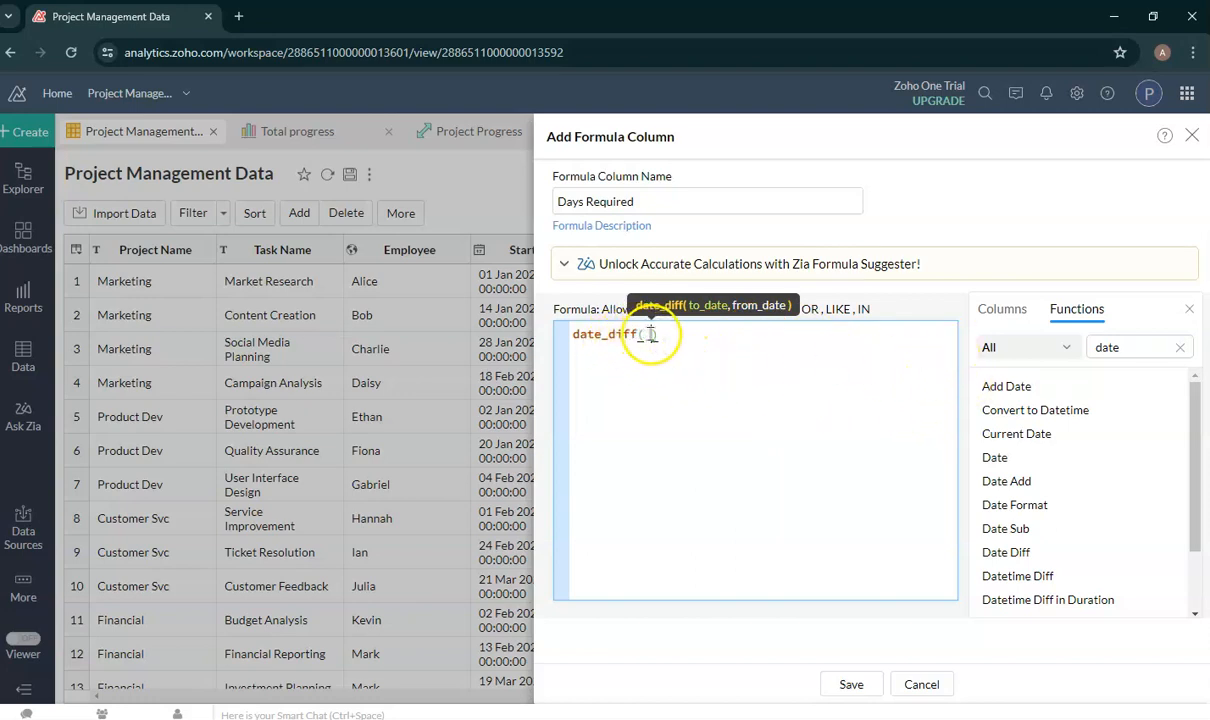
- Complete the formula as date_diff("End Date","Start Date"), save the column, and check its values down the table
click(999, 312)
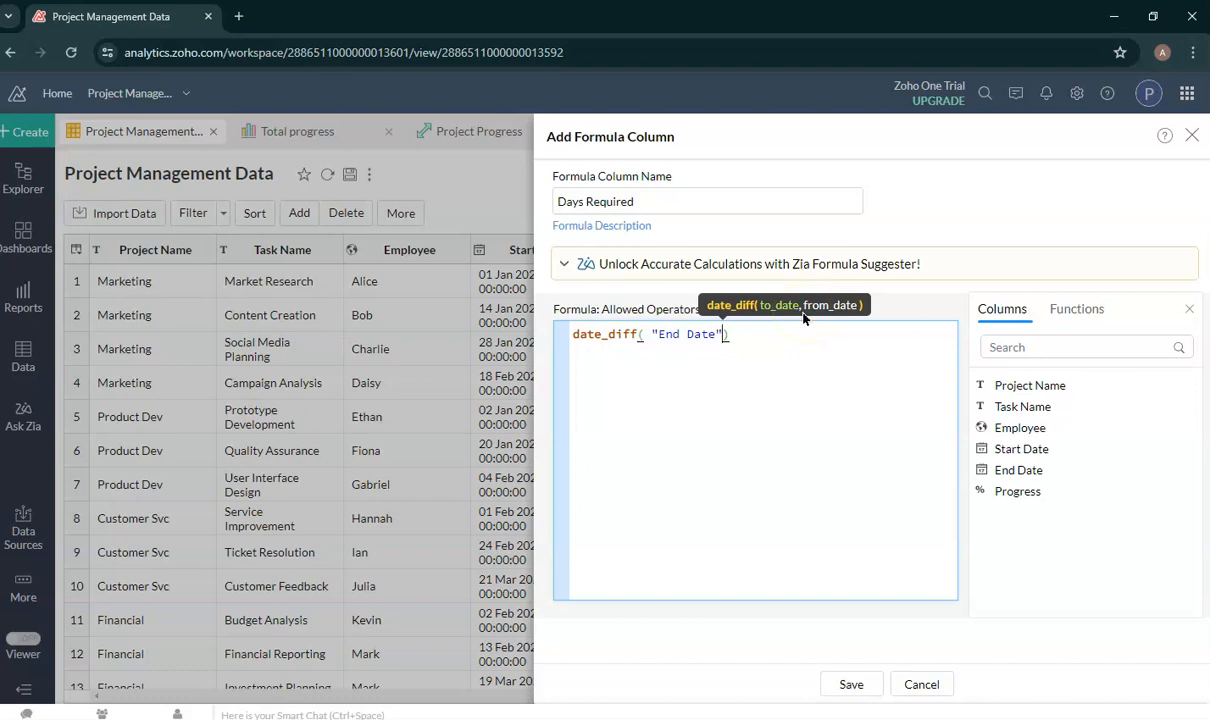
text(,)
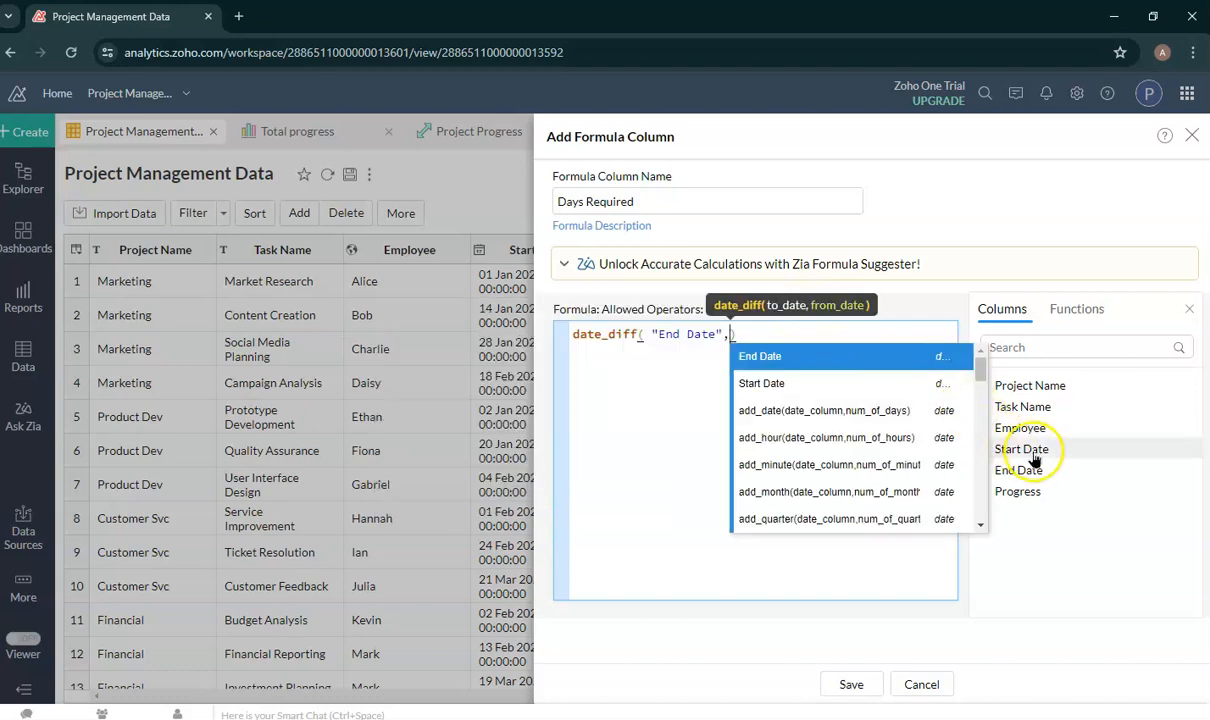
double_click(1035, 455)
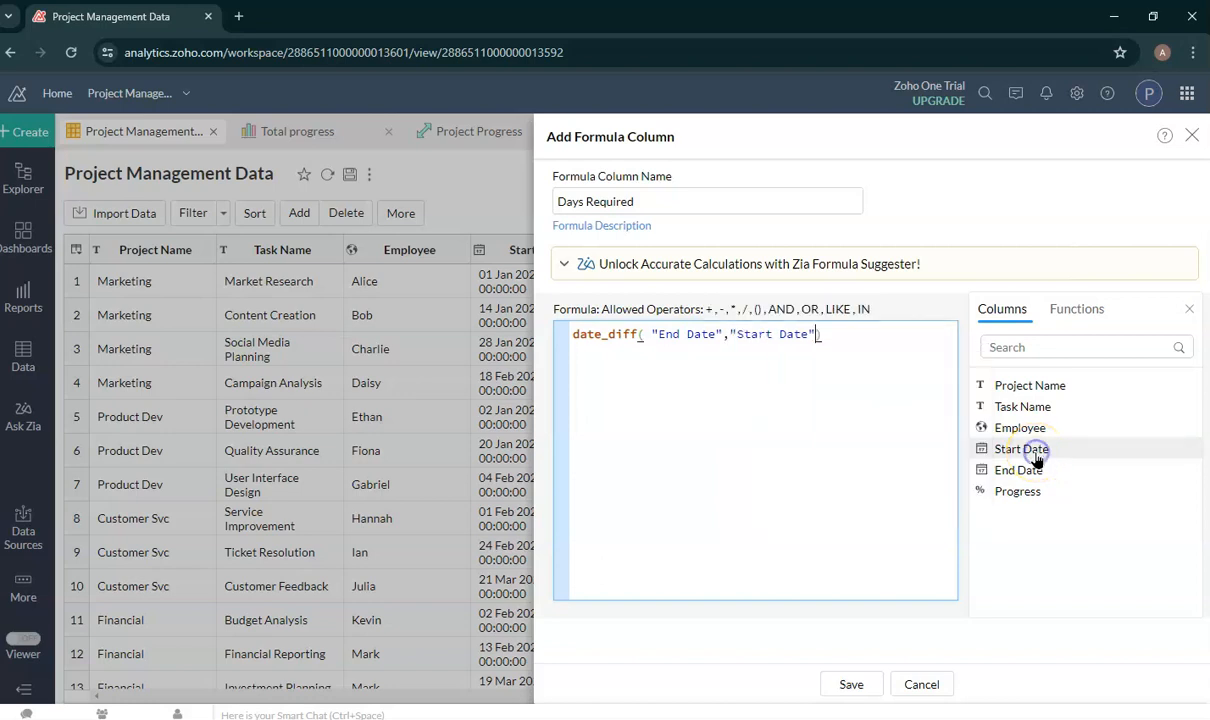
click(848, 334)
text())
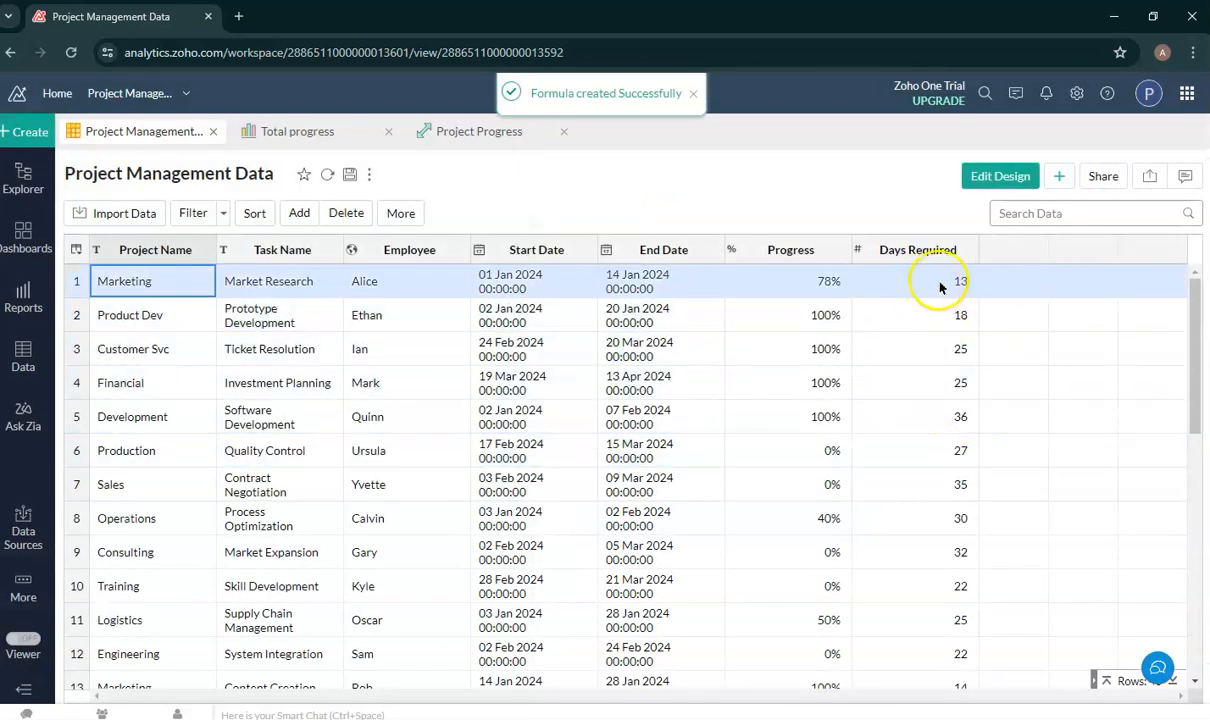
scroll(920, 425, down, 3)
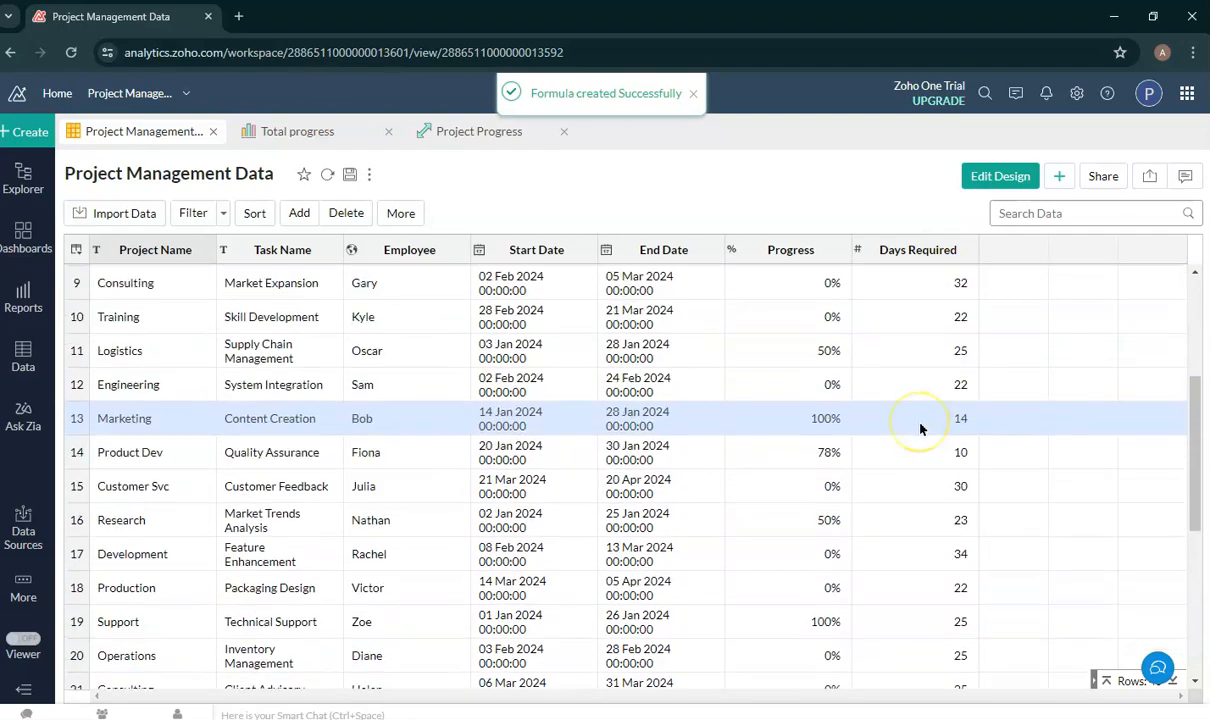
scroll(920, 428, down, 10)
scroll(920, 428, up, 10)
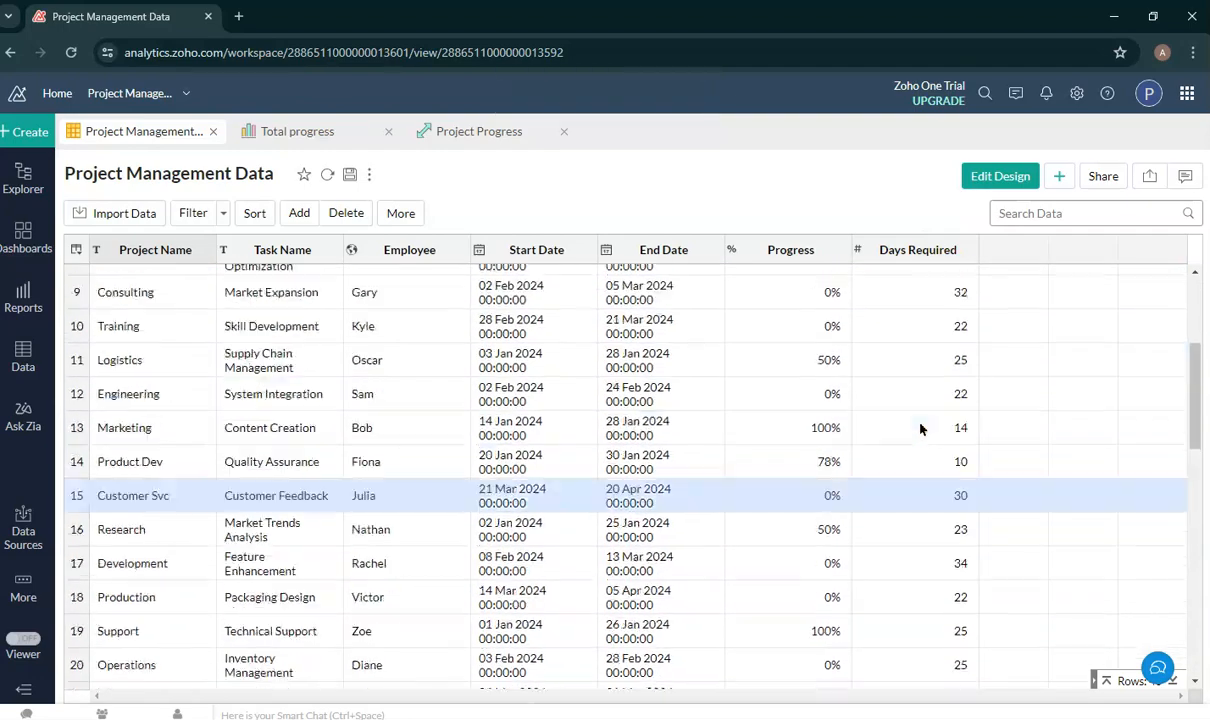
scroll(920, 428, up, 5)
click(925, 282)
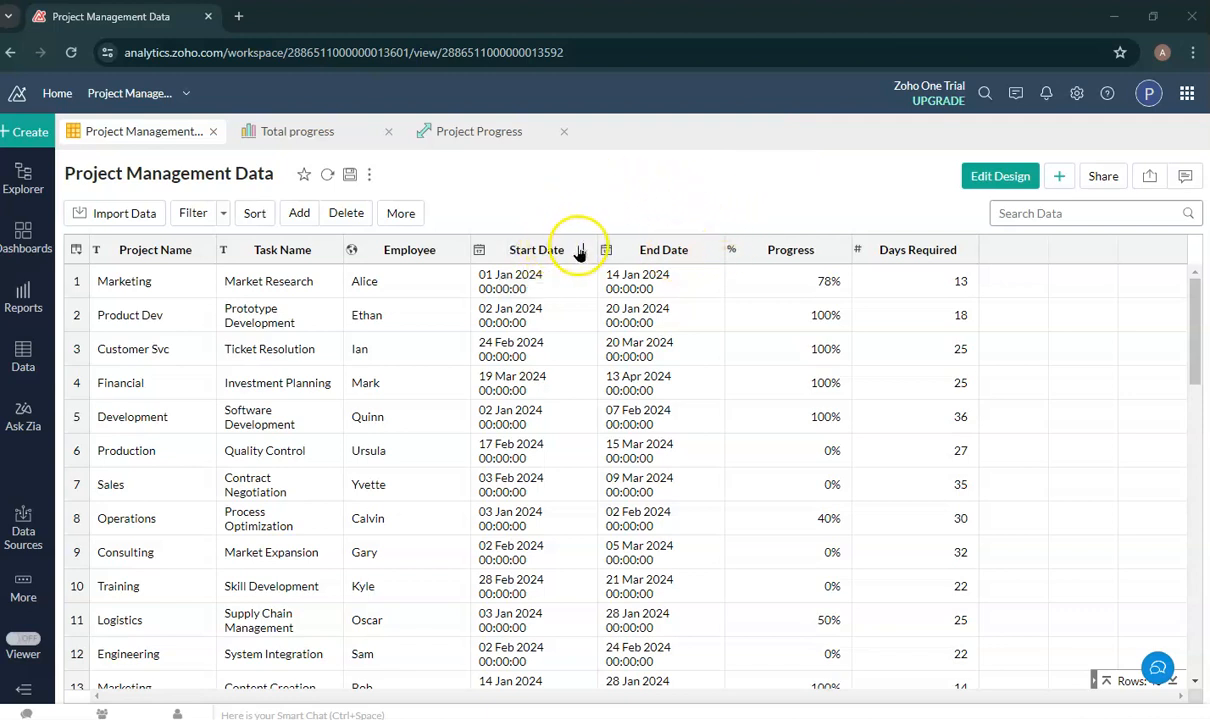
- Create a new dashboard, add the Project Progress pivot to it, and make the pivot fill the full row width
click(29, 243)
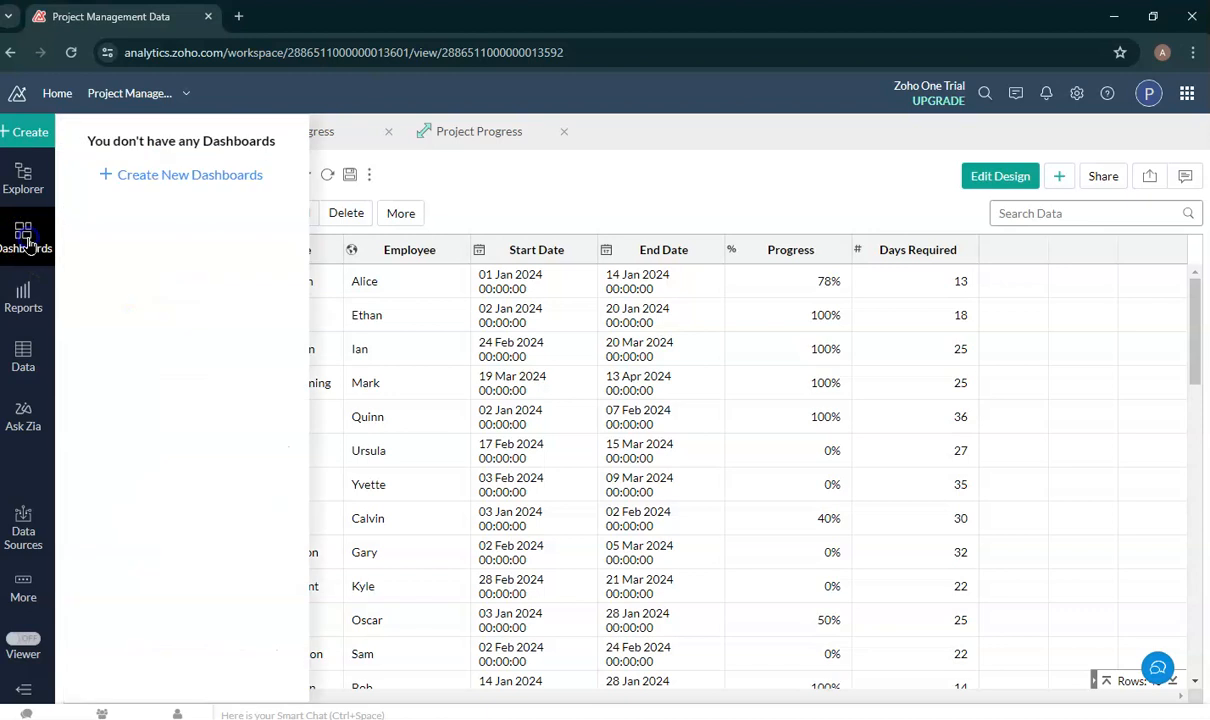
click(190, 177)
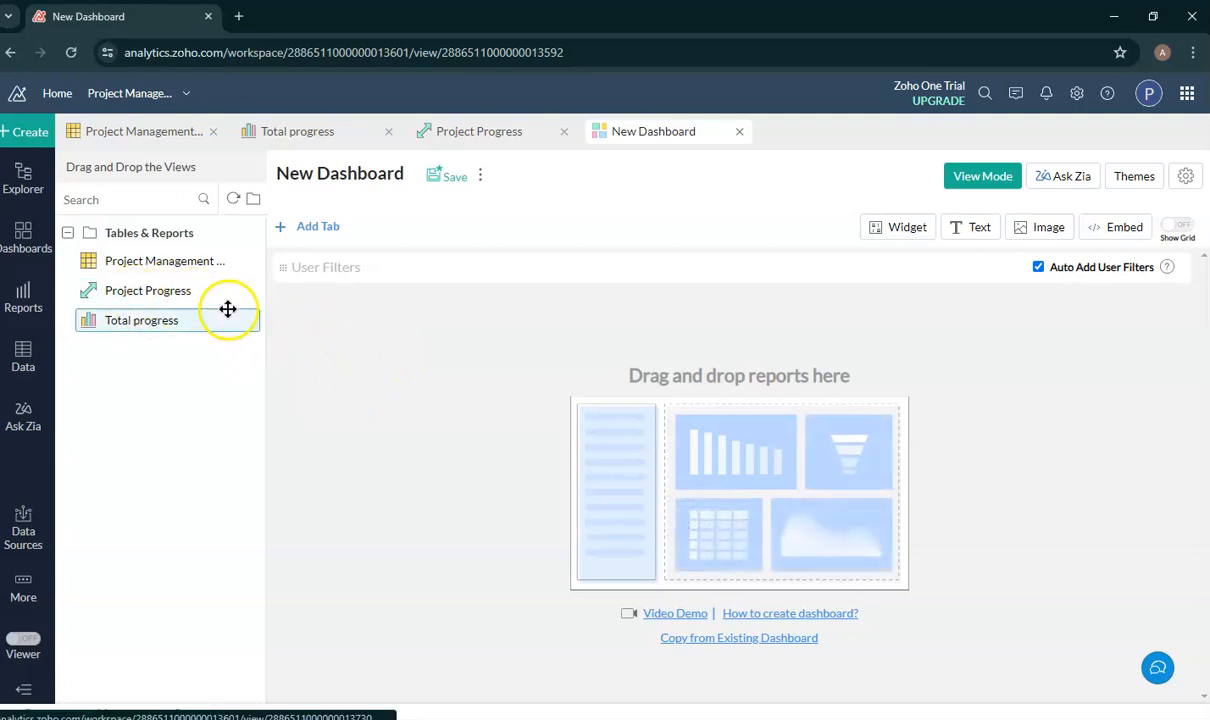
drag(159, 292, 663, 393)
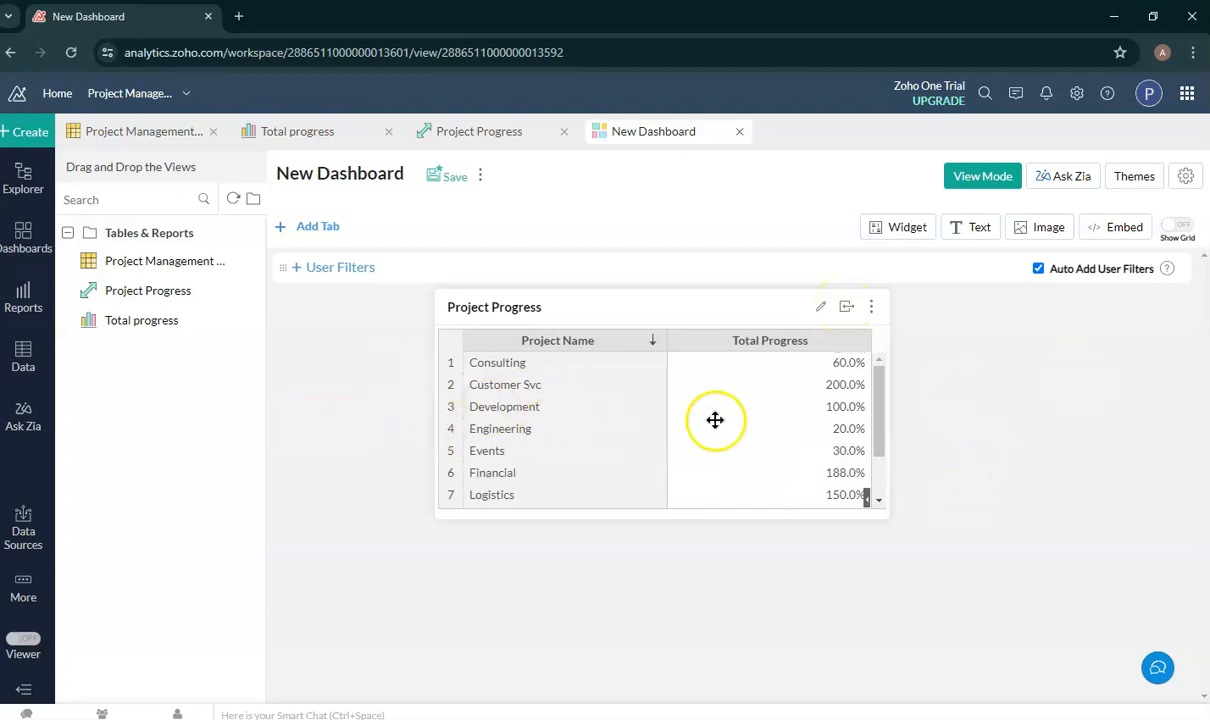
click(848, 308)
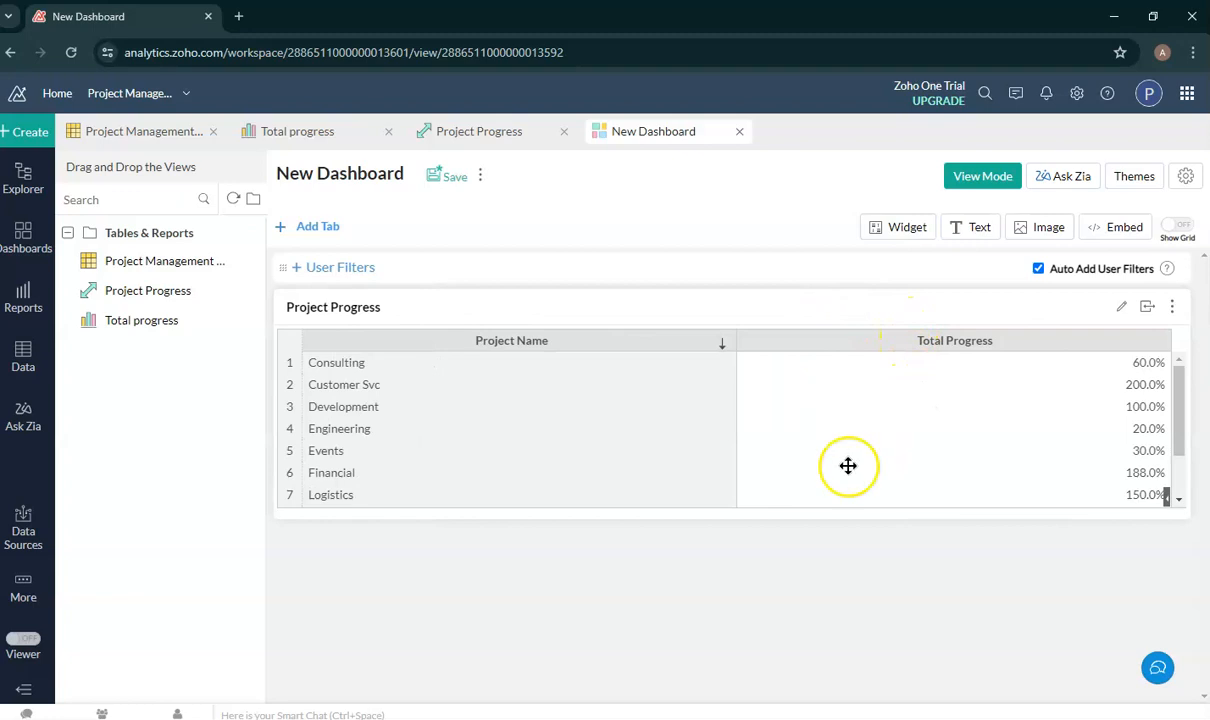
- Add the Total progress chart to the dashboard beneath the Project Progress pivot and make it fill the full row width
click(145, 321)
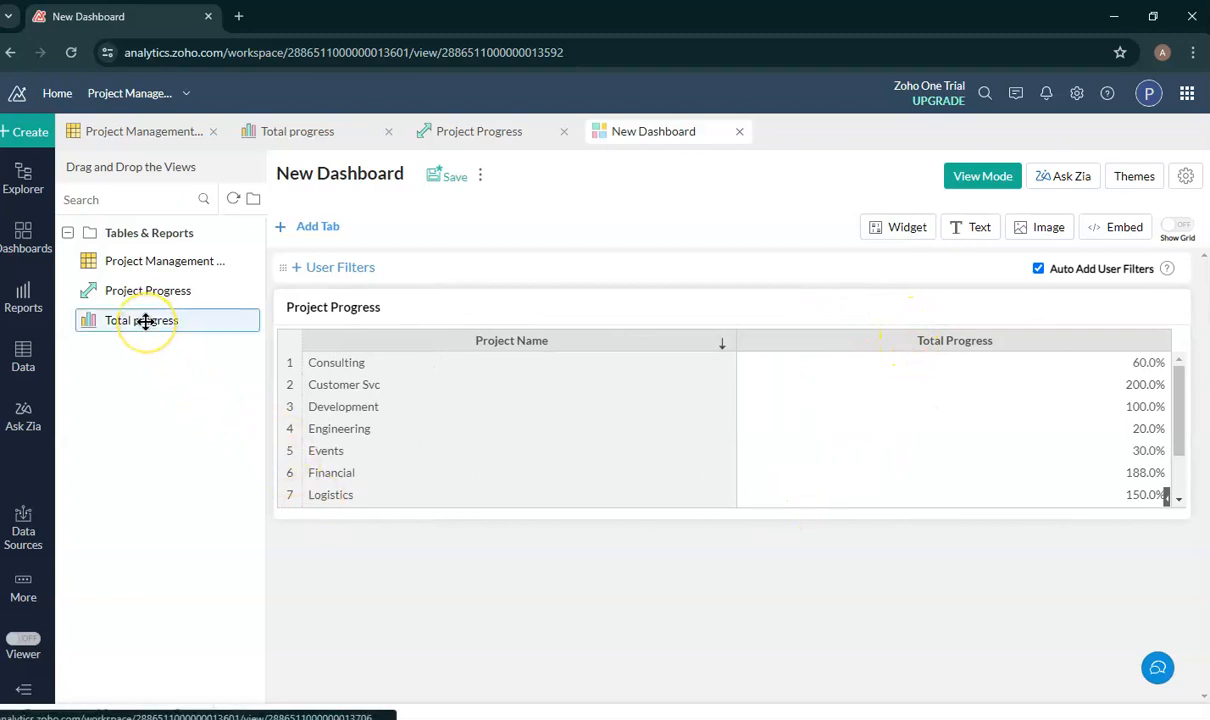
drag(110, 321, 535, 547)
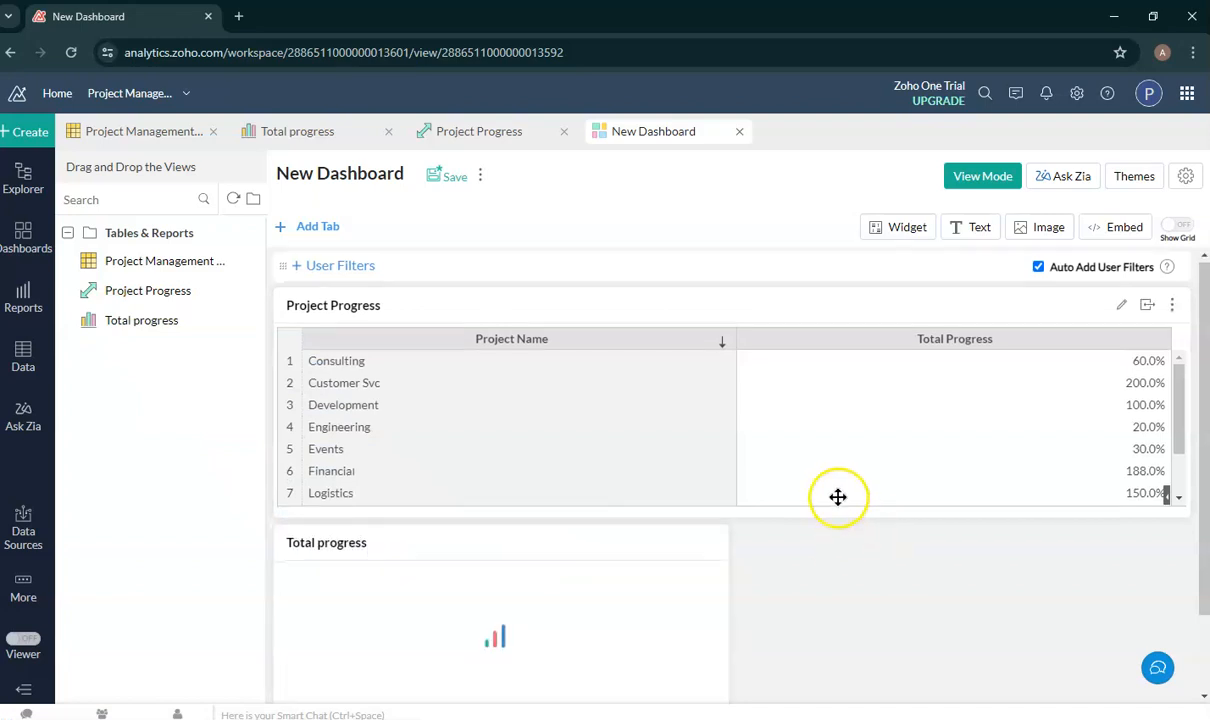
scroll(813, 502, down, 1)
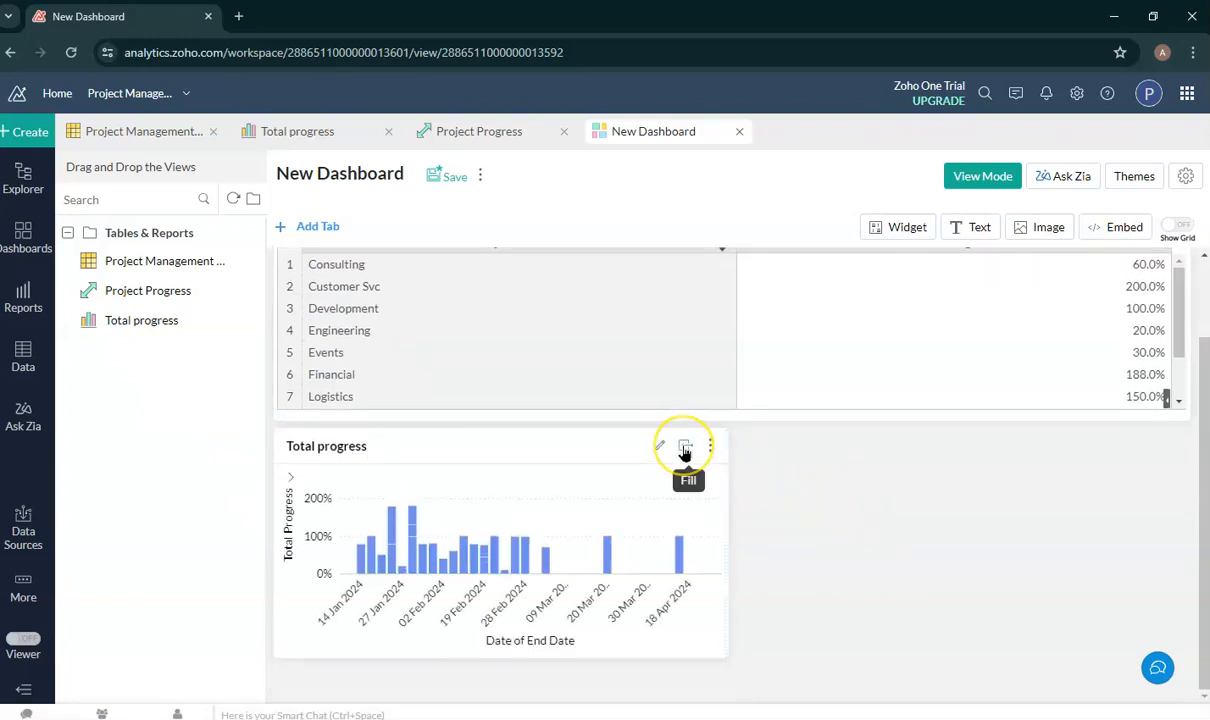
click(684, 449)
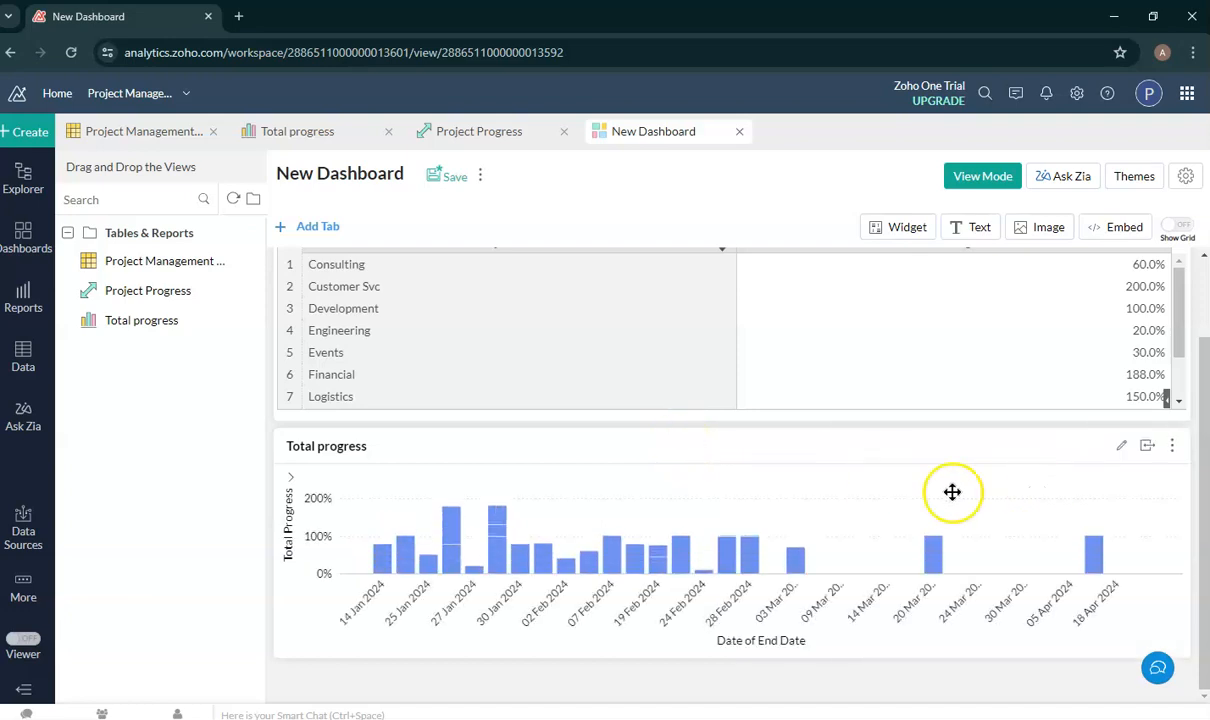
scroll(924, 485, up, 1)
scroll(924, 485, down, 1)
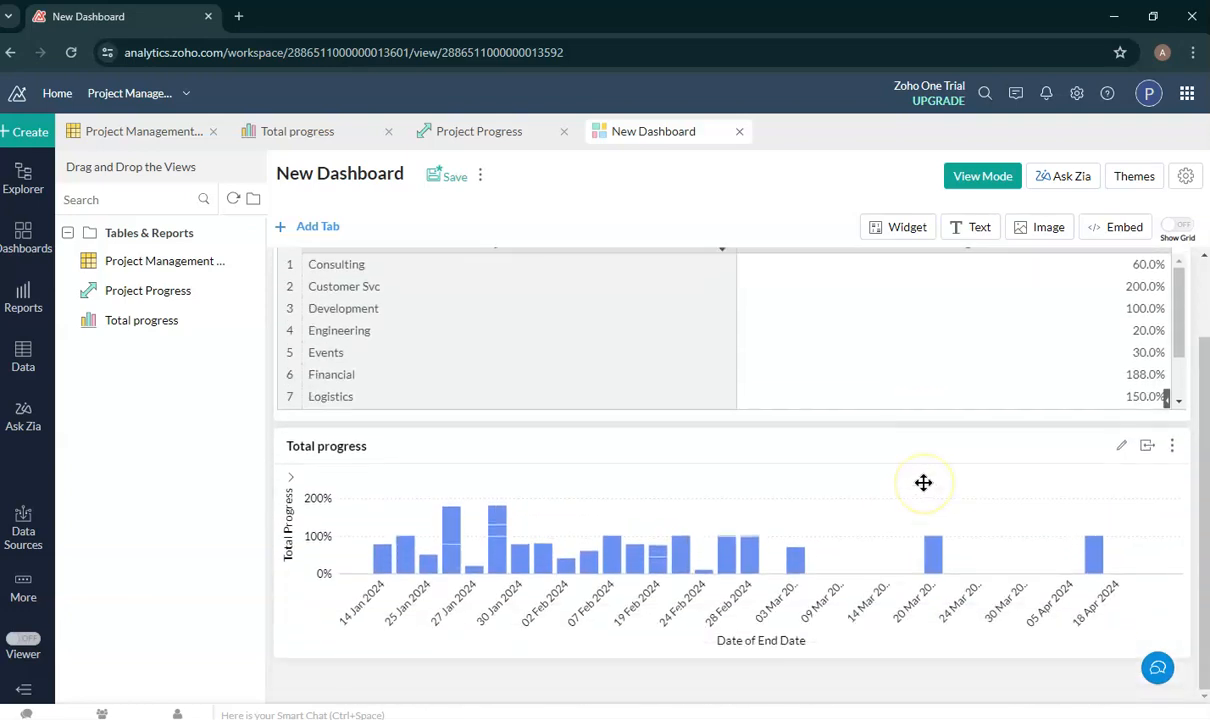
- Place the Project Management Data table above the Project Progress pivot and make it fill the full row width
scroll(924, 485, up, 1)
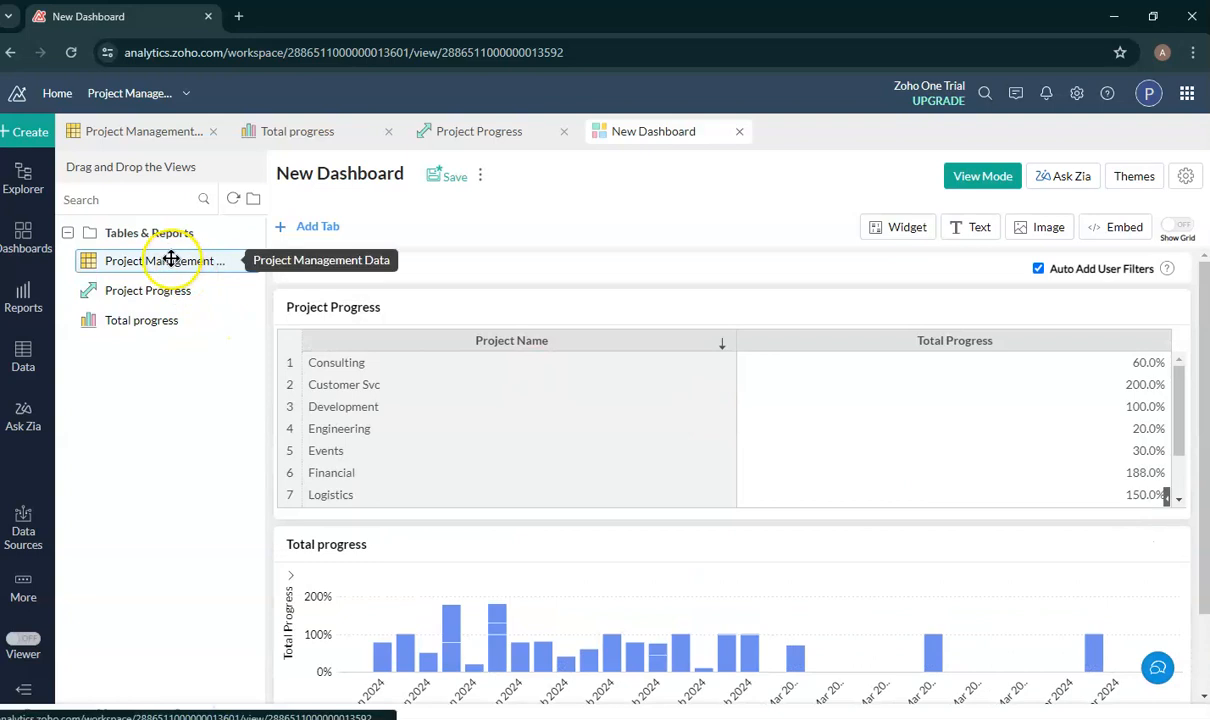
drag(176, 260, 507, 326)
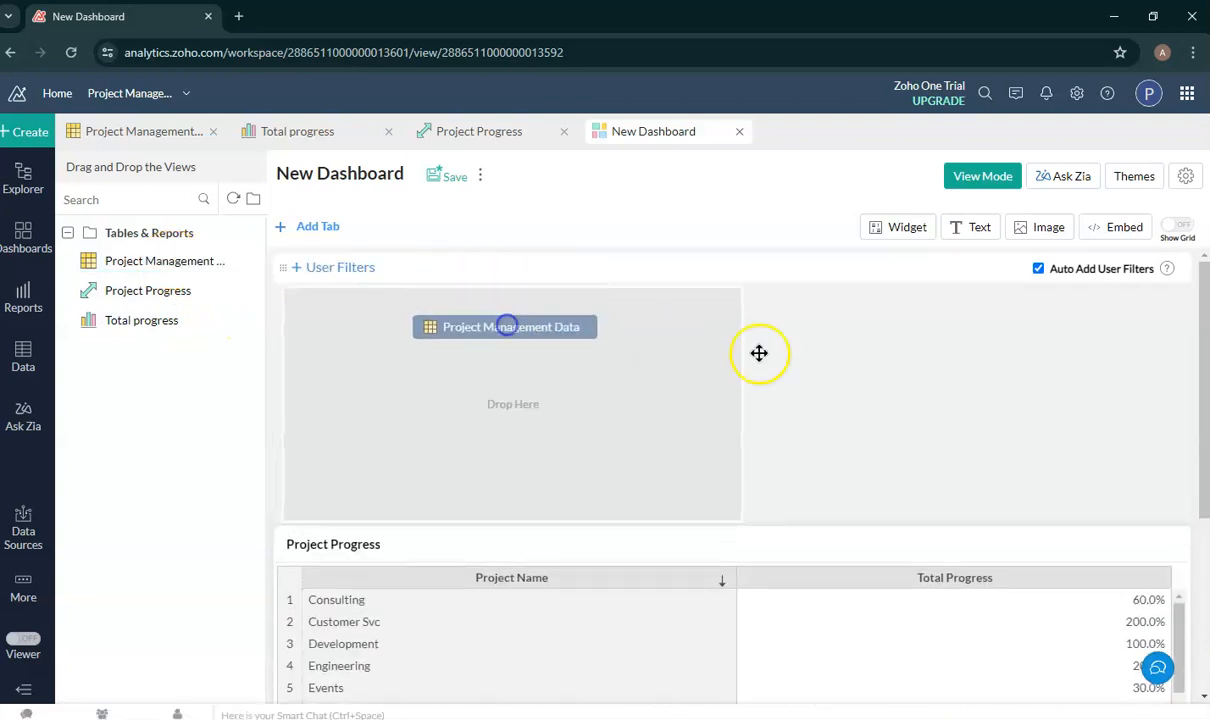
drag(759, 353, 770, 358)
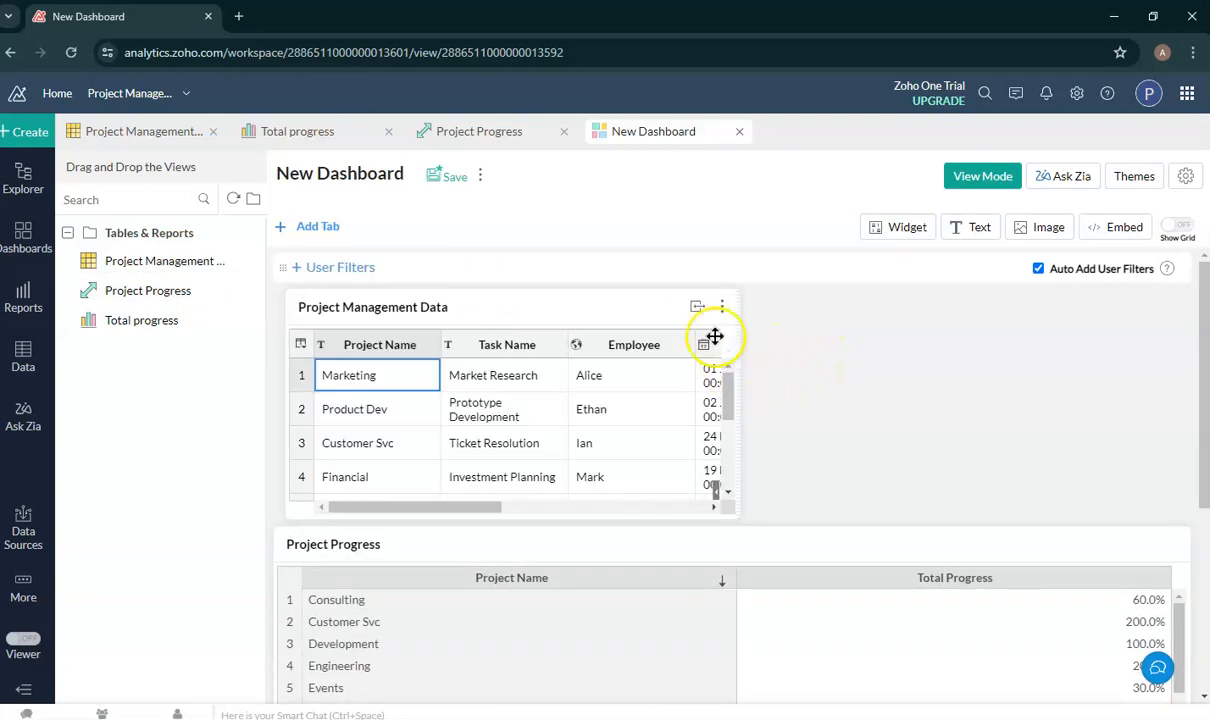
click(698, 308)
scroll(946, 404, down, 5)
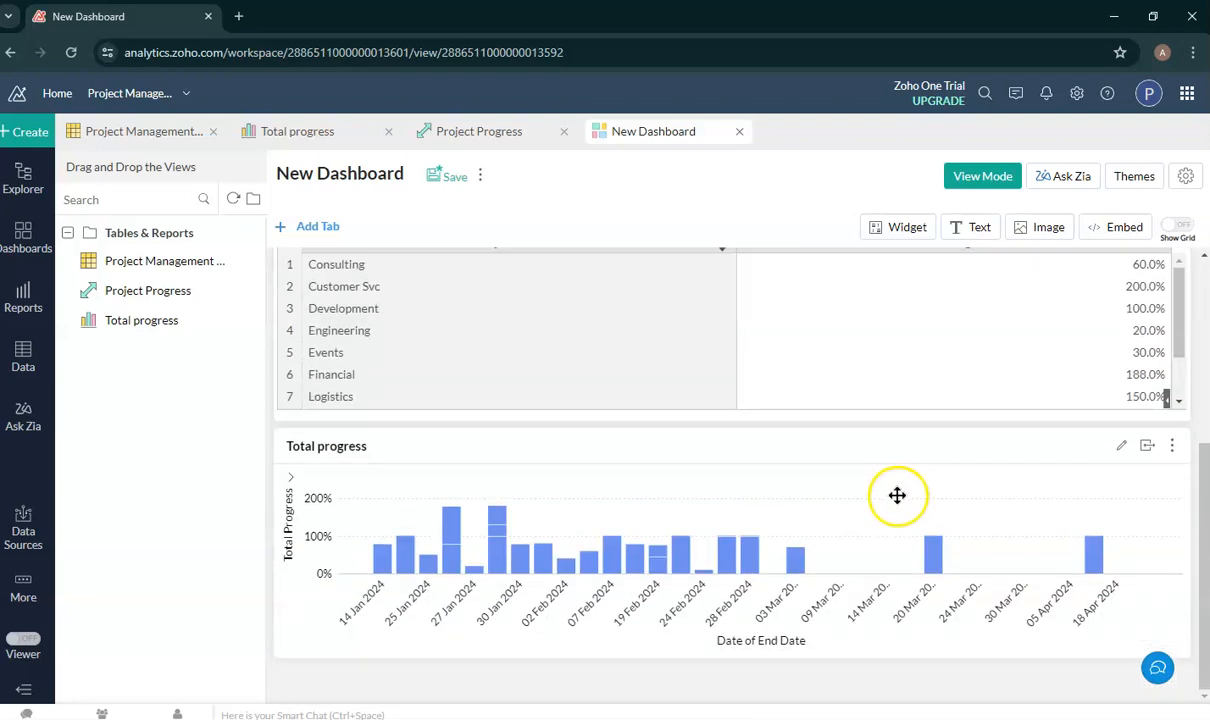
scroll(897, 495, up, 5)
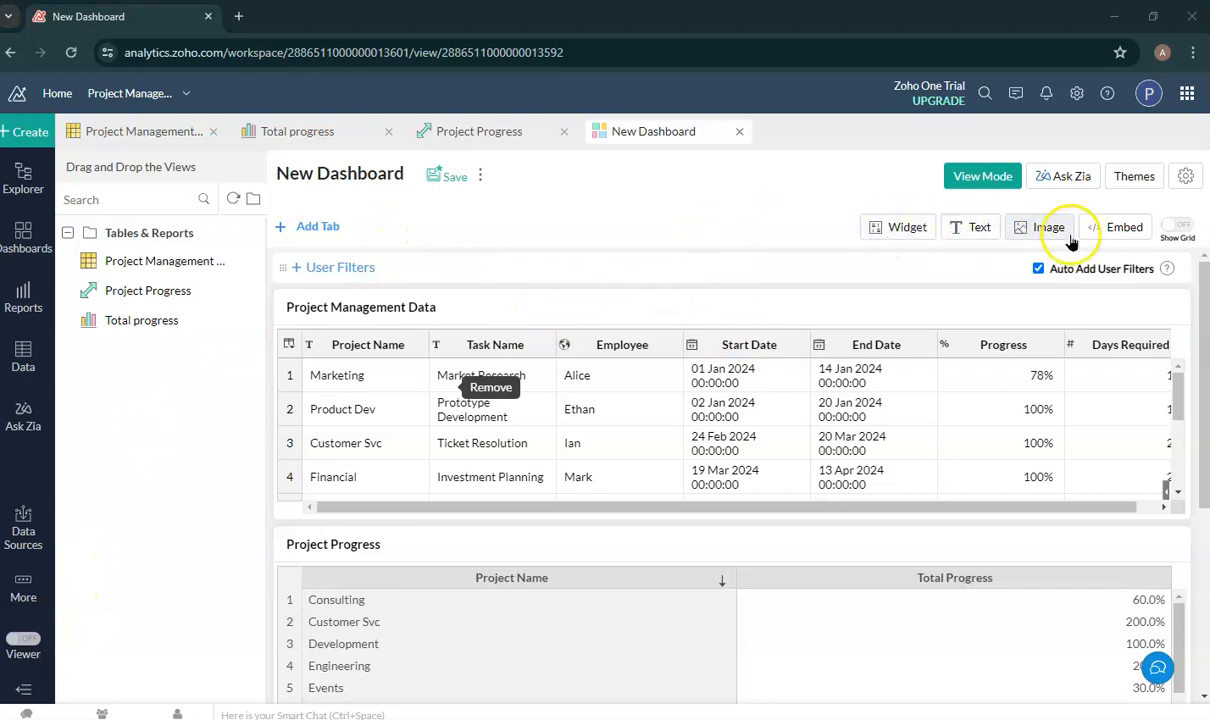
- Start a new KPI widget with the single label-and-value layout and use Progress (Sum) as its data column
click(899, 230)
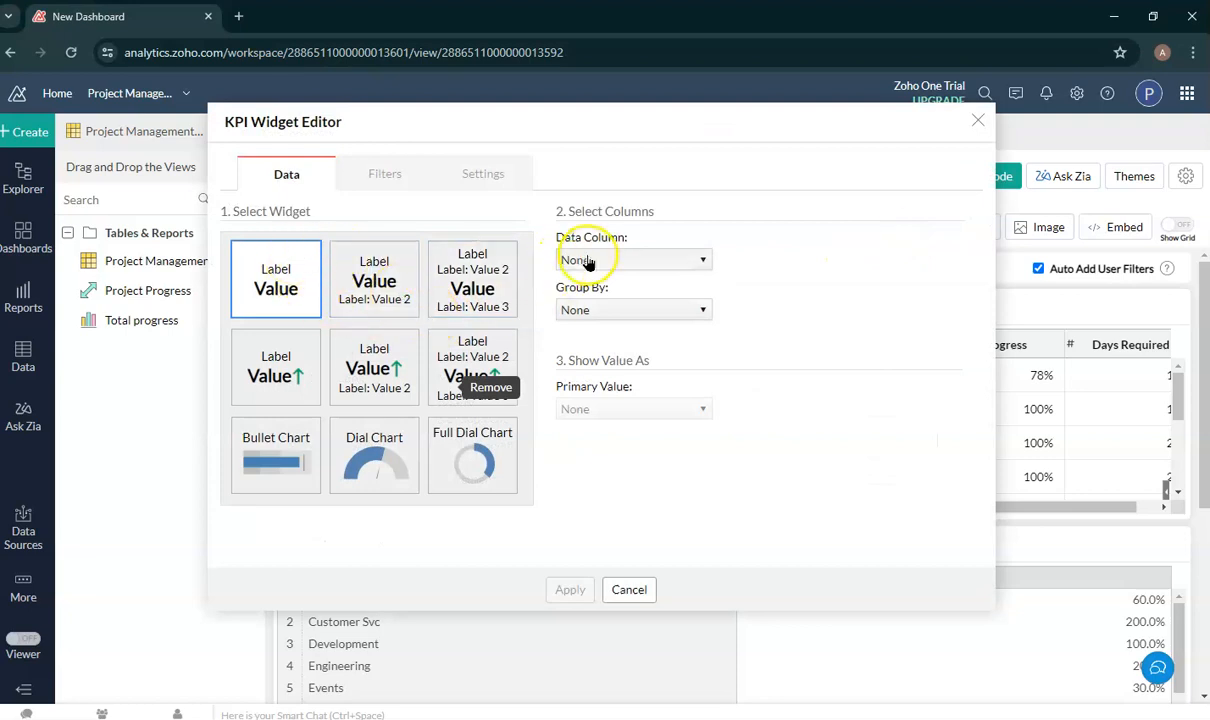
click(255, 313)
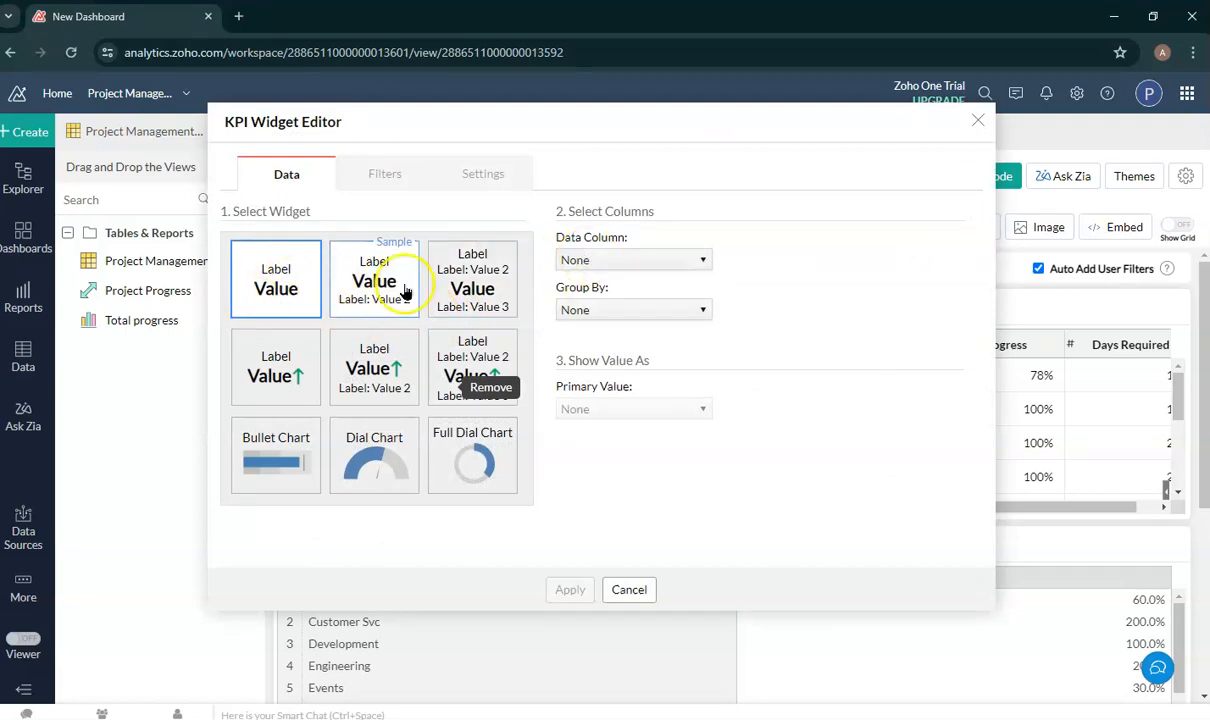
click(660, 260)
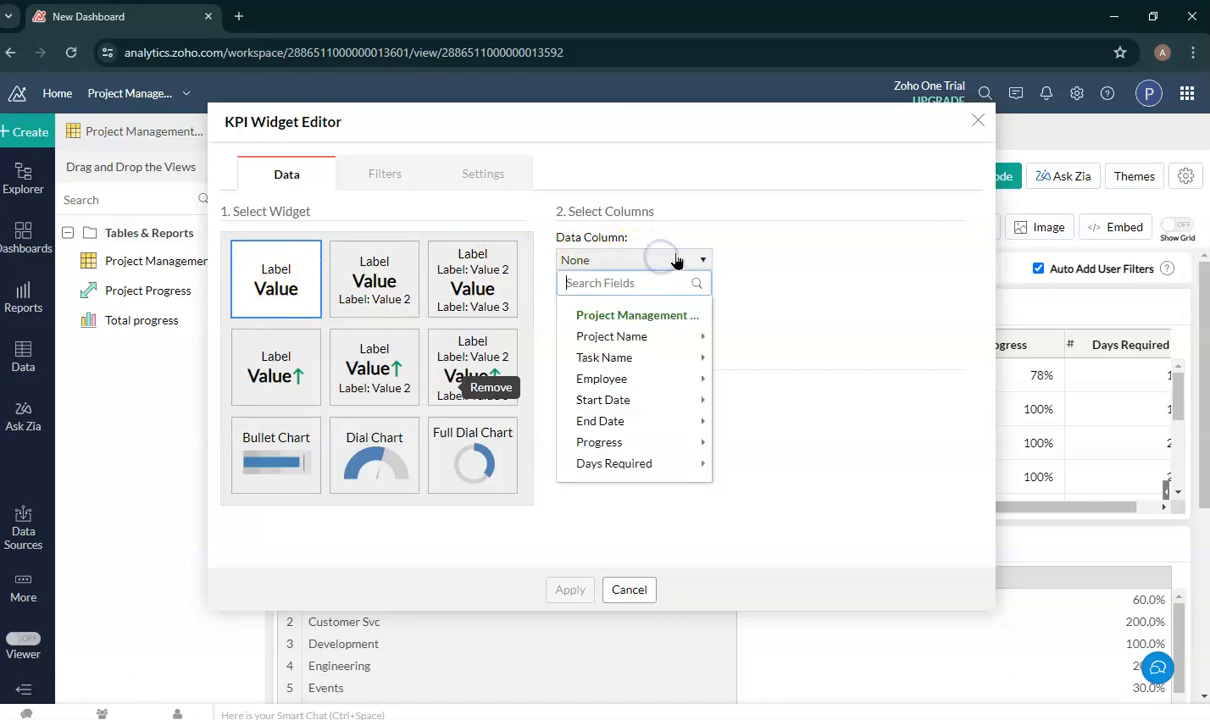
click(621, 443)
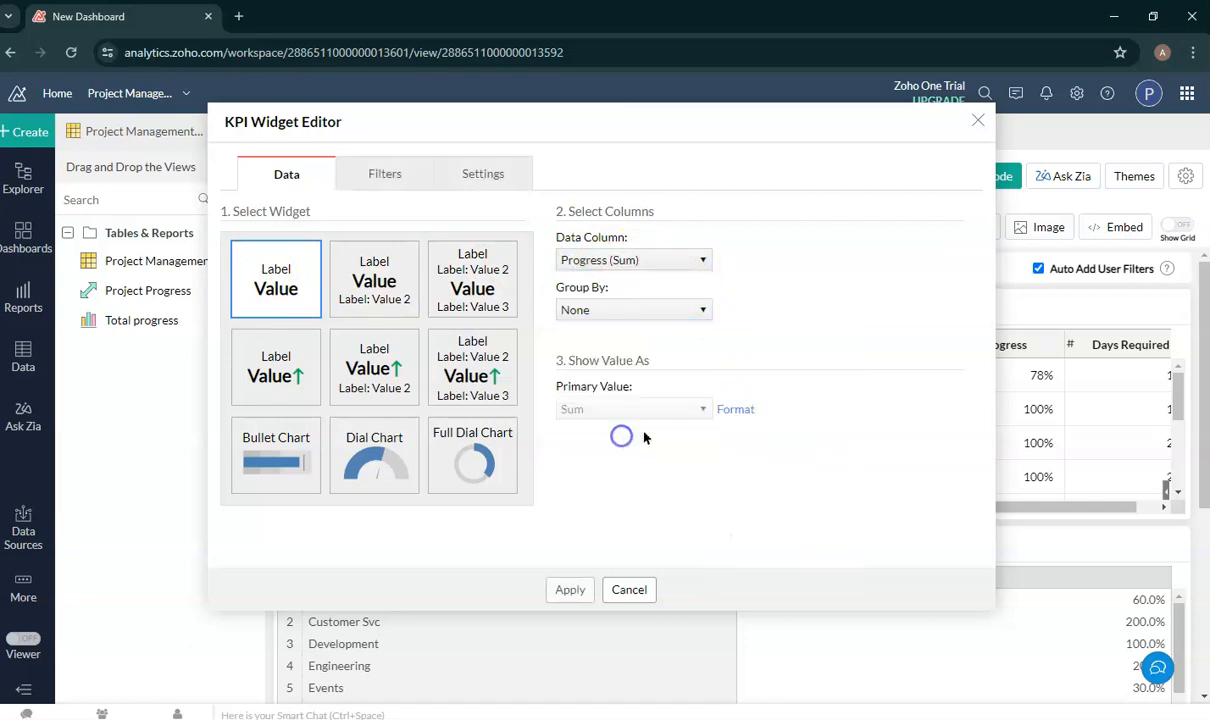
- Group the KPI widget by Project Name, show its primary value as Average, and apply it to the dashboard
click(661, 310)
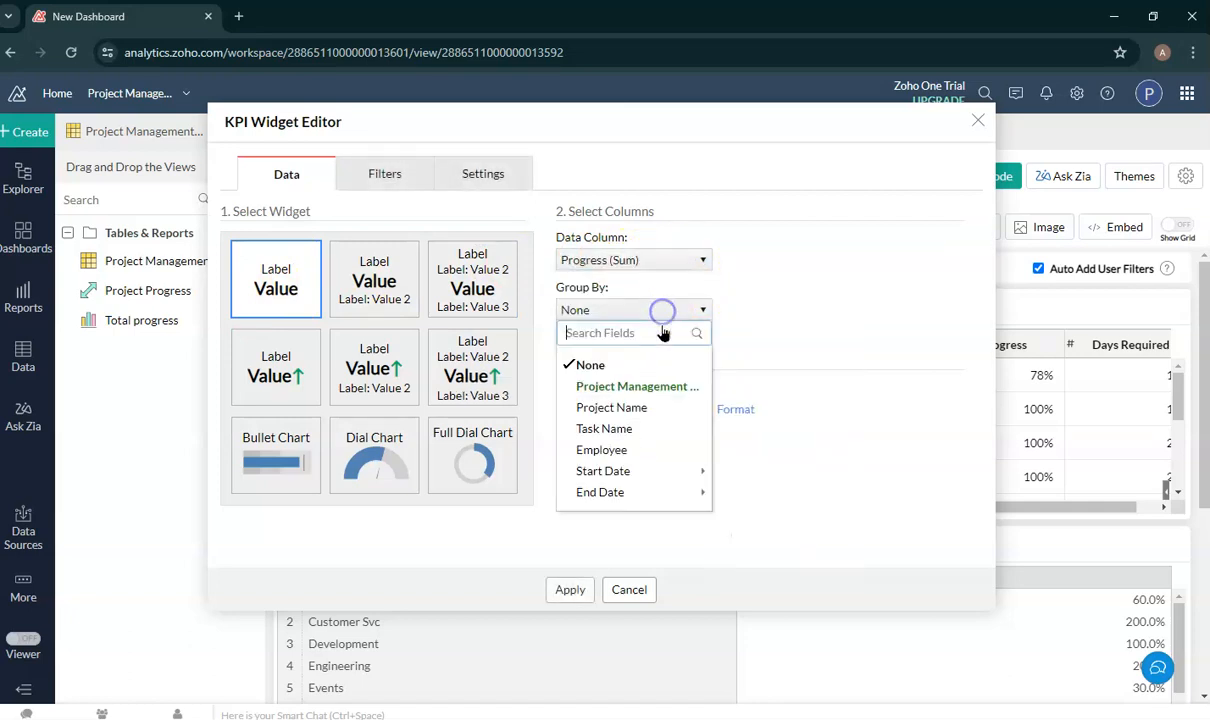
click(655, 386)
click(621, 311)
click(613, 408)
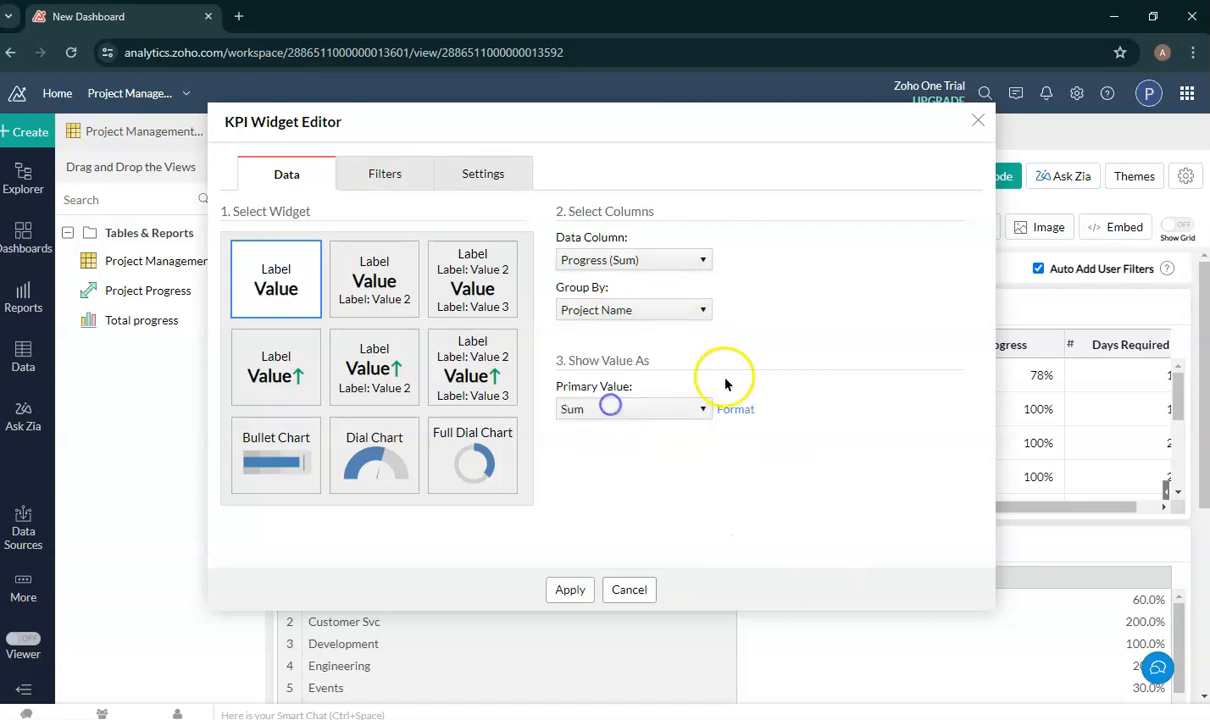
click(681, 410)
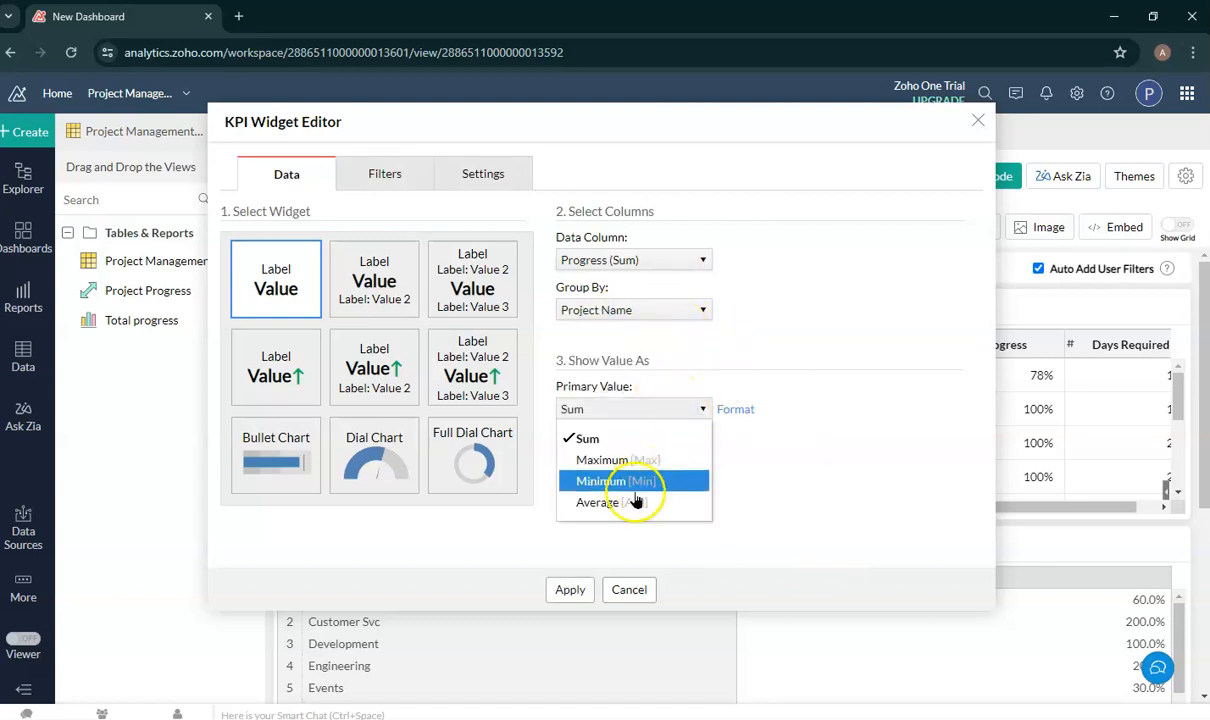
click(630, 507)
click(588, 587)
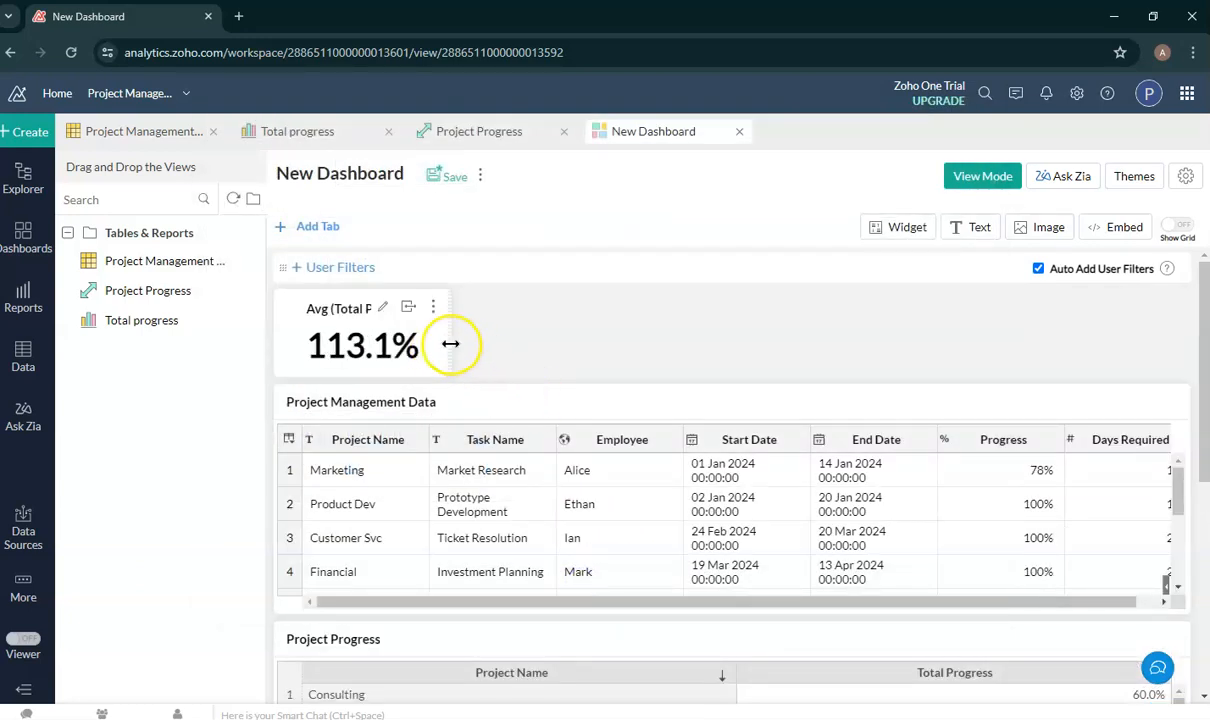
- Change the average progress KPI widget to the blue theme and apply the styling
click(382, 313)
click(486, 172)
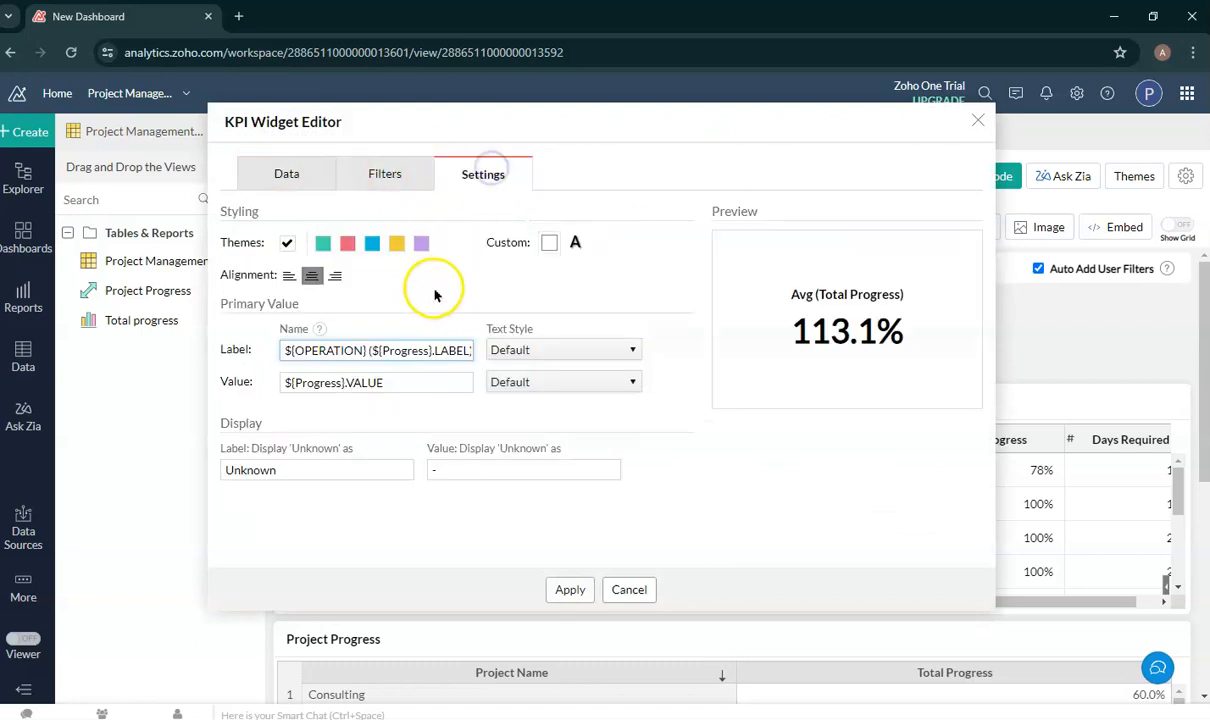
click(372, 243)
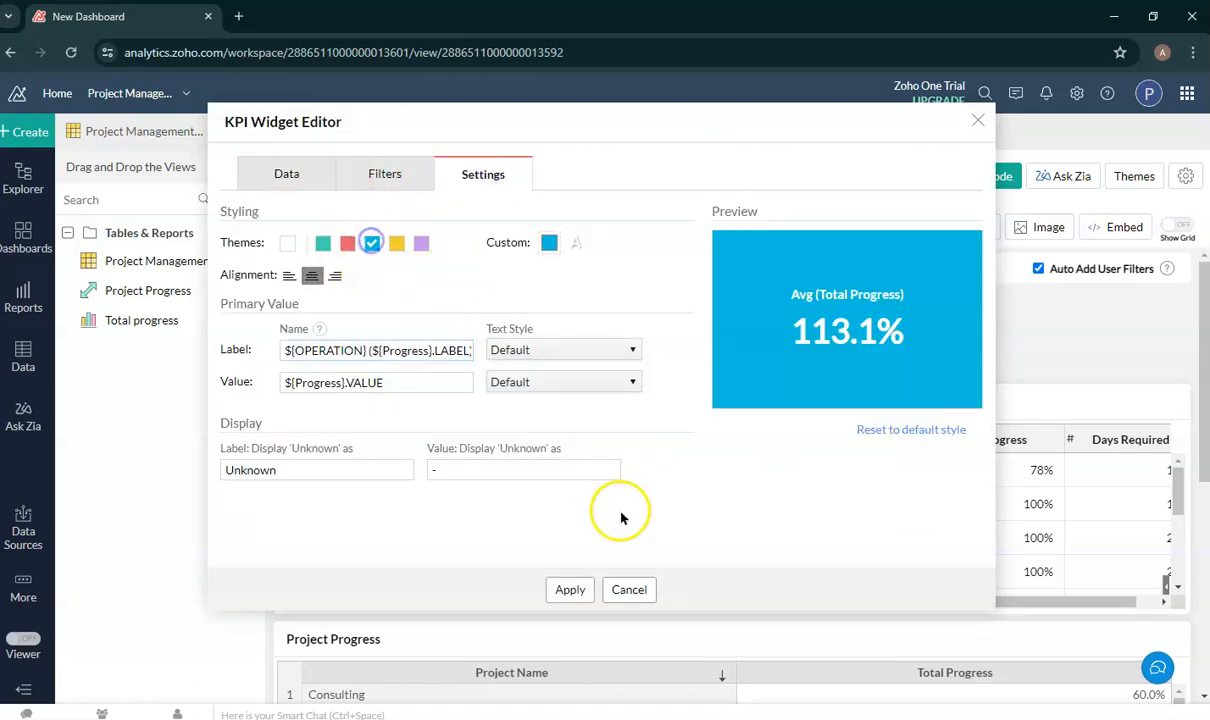
click(570, 591)
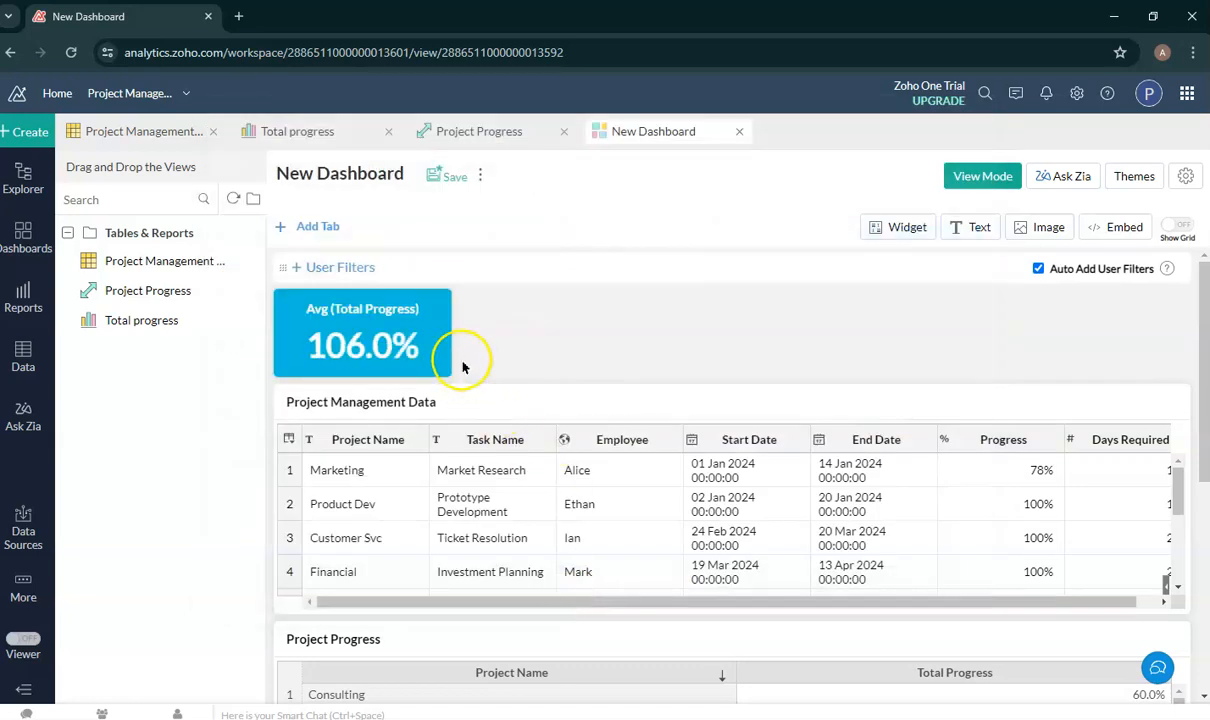
- Add a text box reading "Project Management" above the KPI widget and try to enlarge its font to 24
click(973, 236)
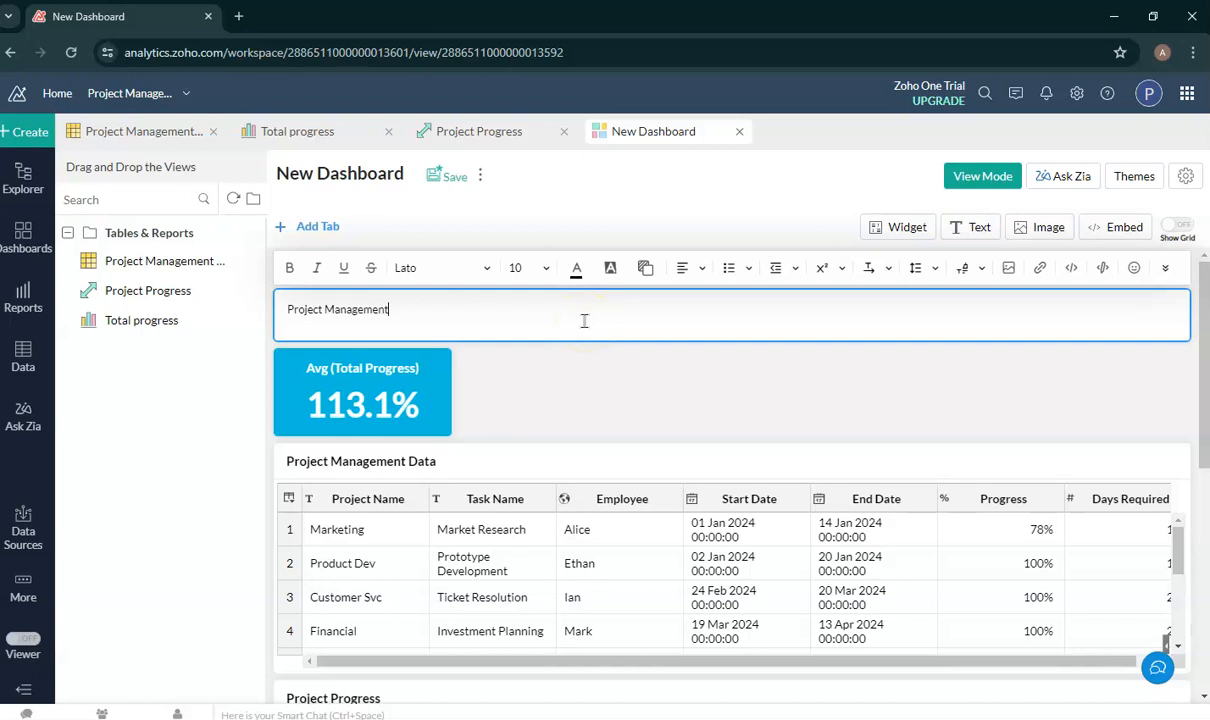
click(529, 271)
text(2)
click(518, 270)
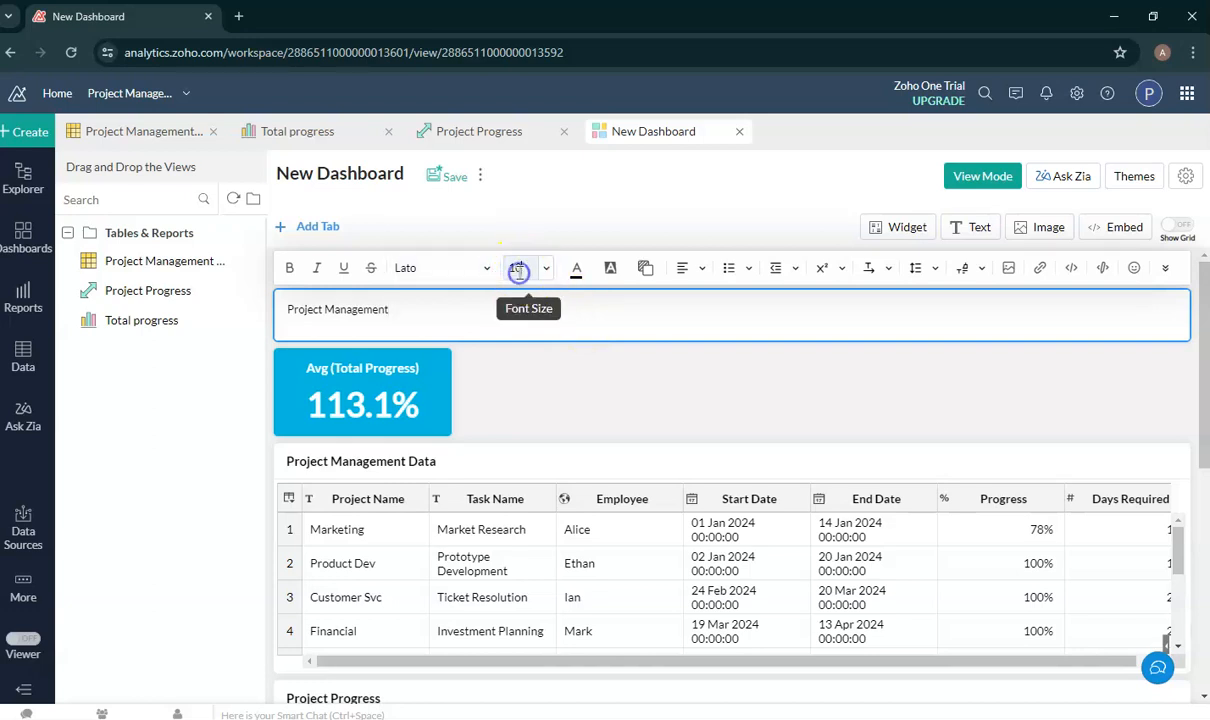
double_click(512, 267)
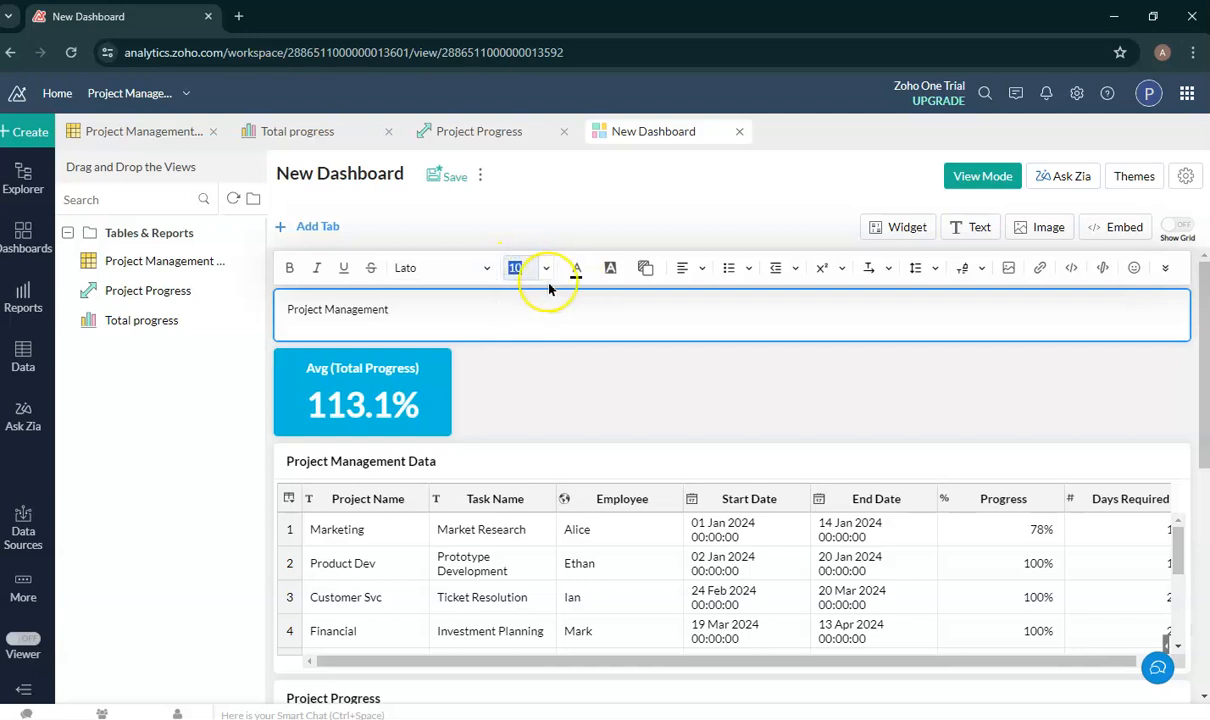
key(Return)
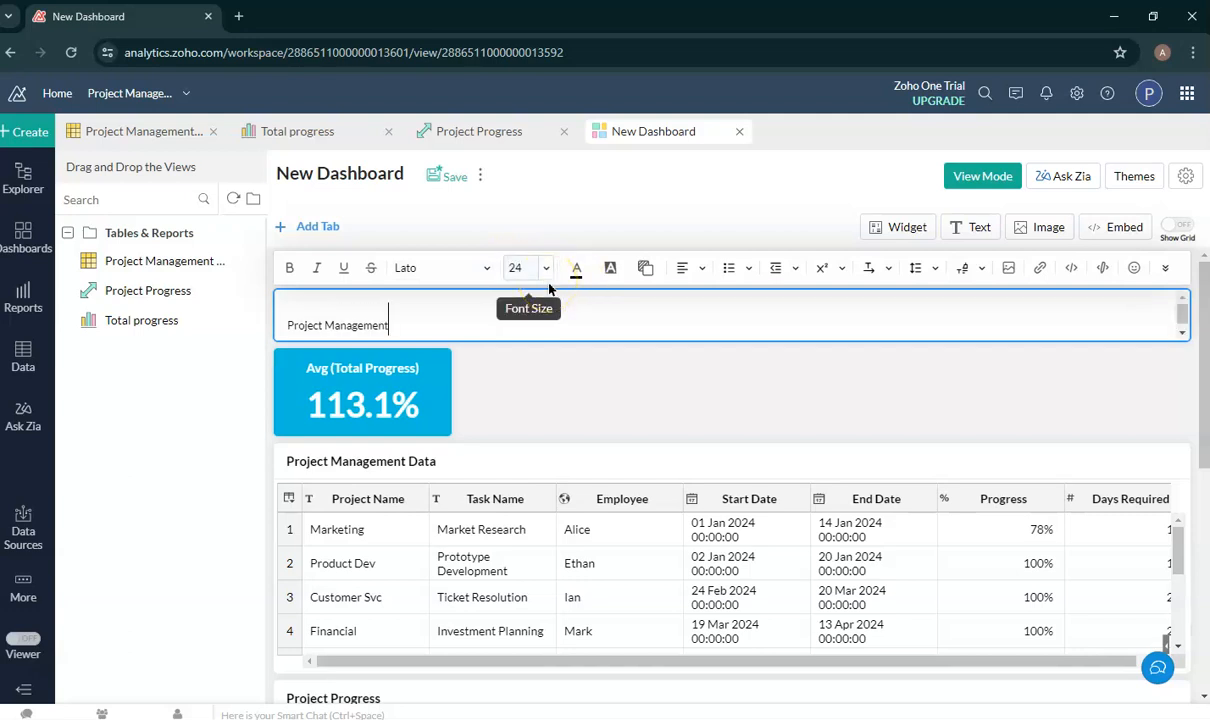
key(ctrl+a)
click(521, 268)
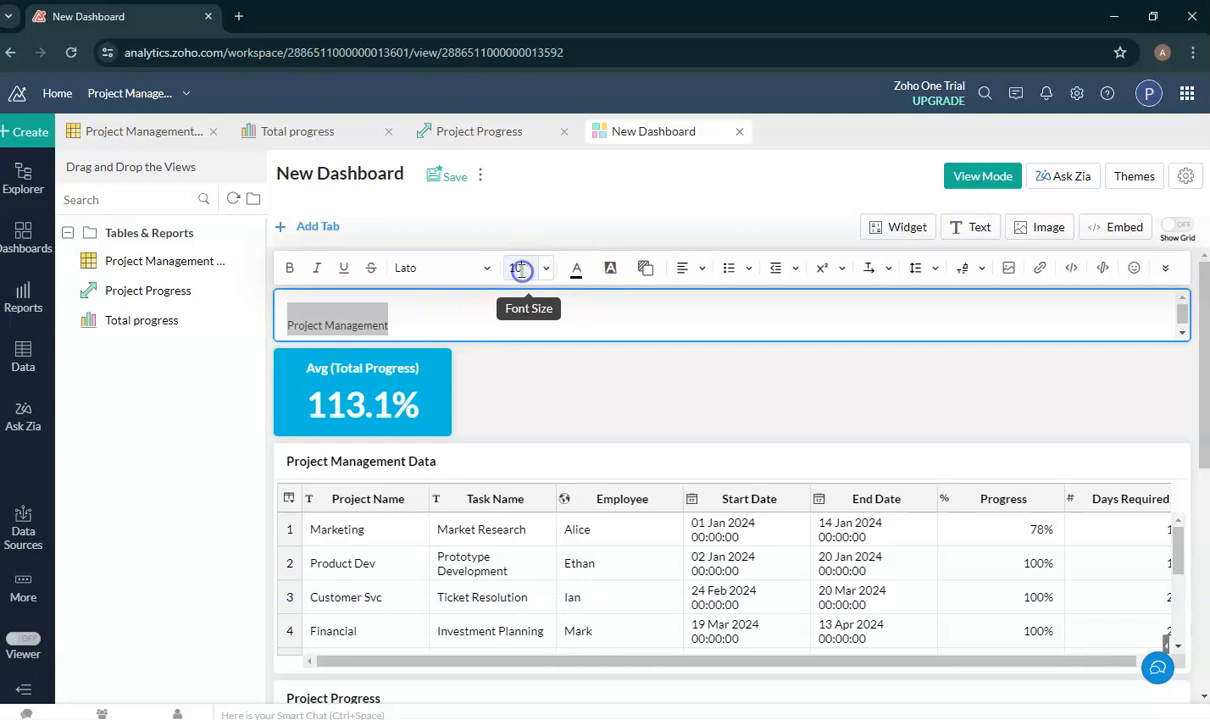
click(508, 268)
text(24)
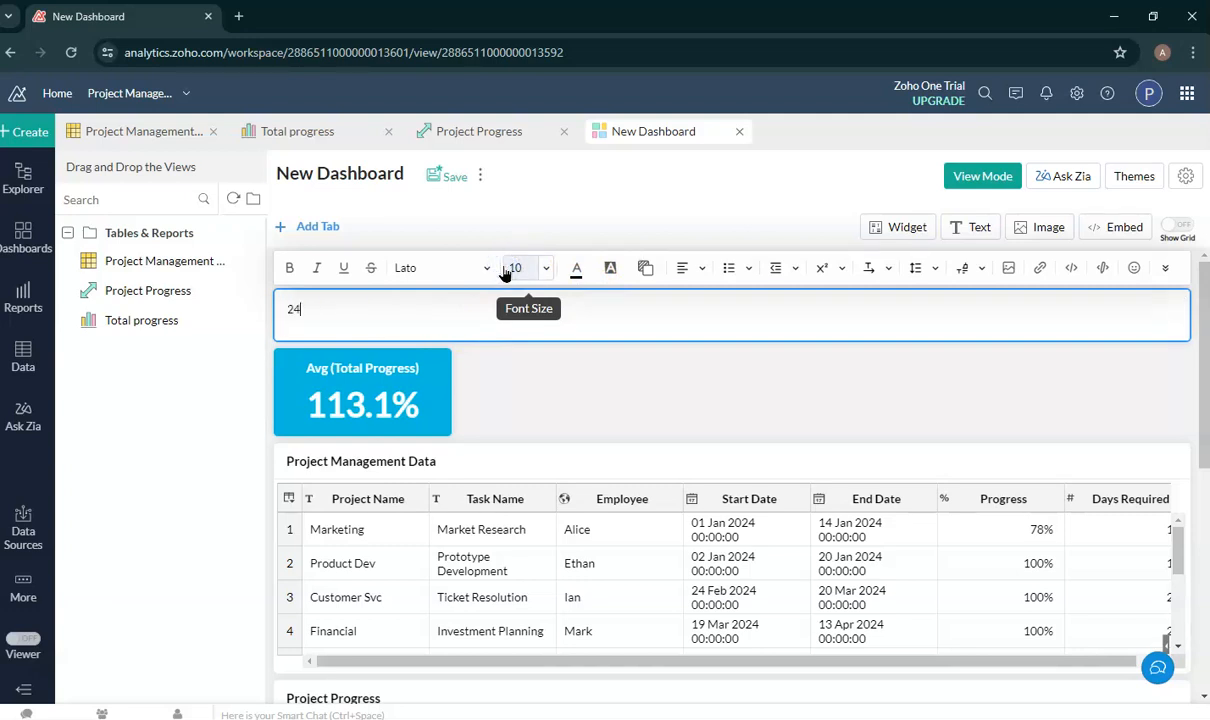
key(ctrl+z)
- Set the font size of the entire "Project Management" heading to 24
key(ctrl+a)
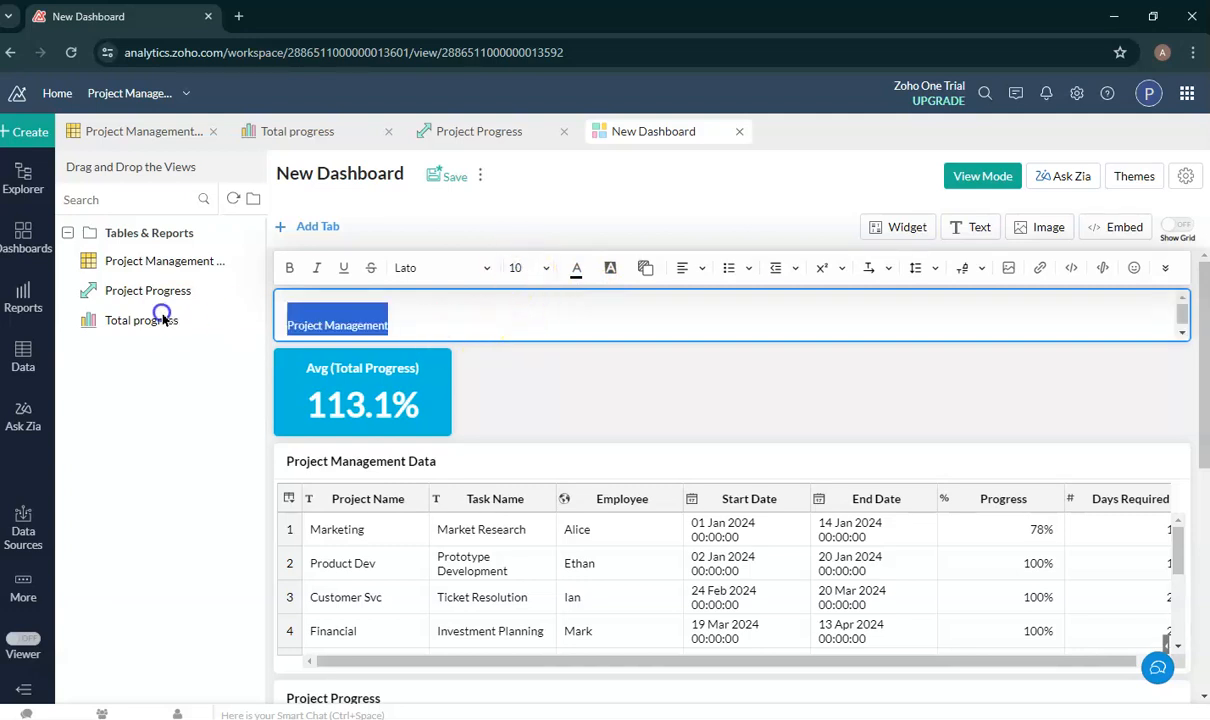
click(519, 268)
drag(532, 270, 467, 263)
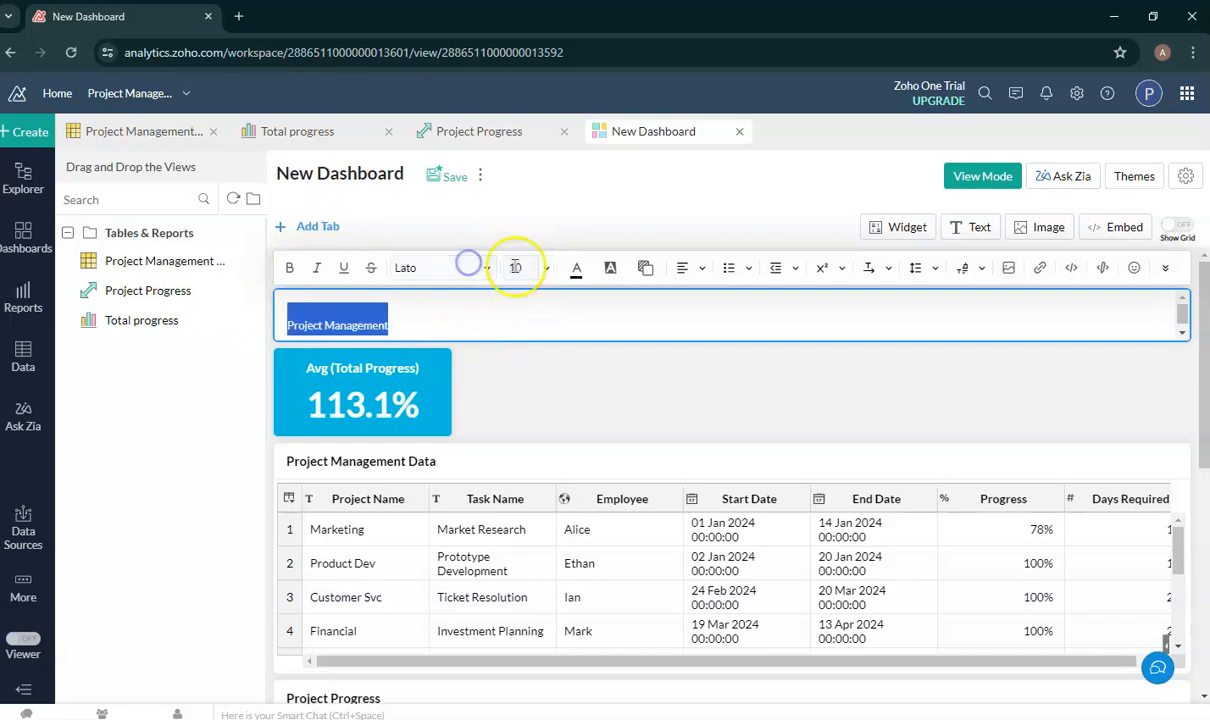
click(515, 268)
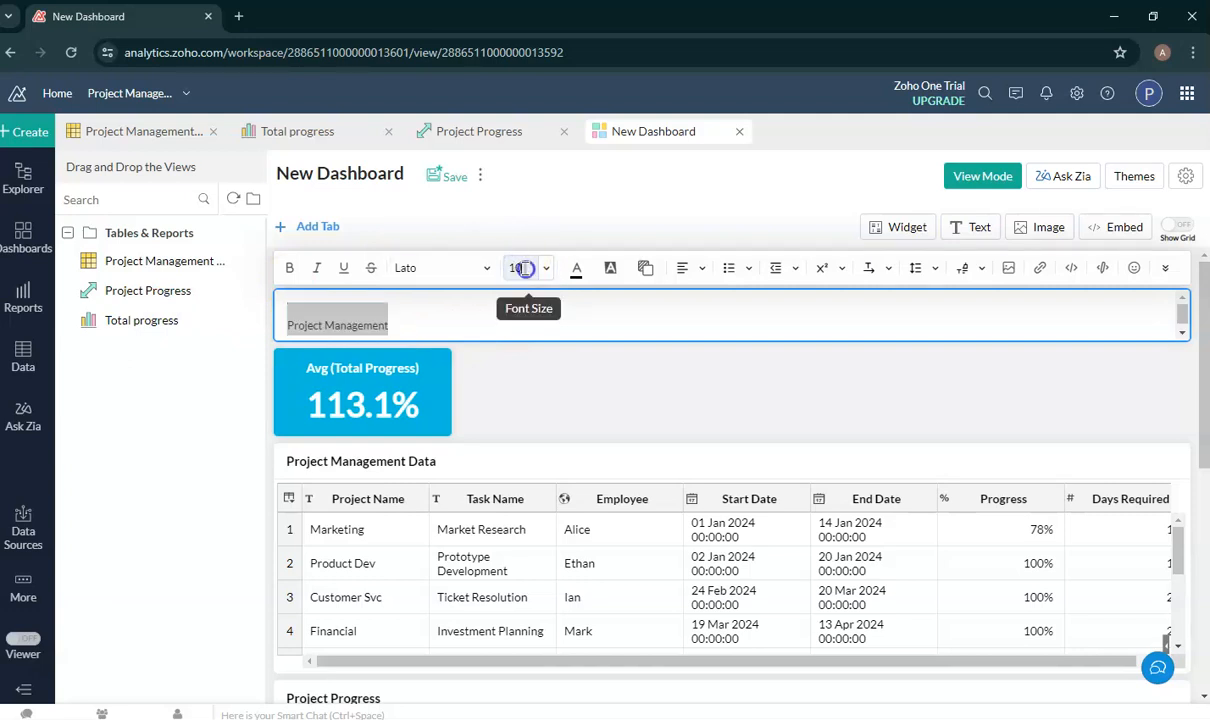
text(24)
key(Return)
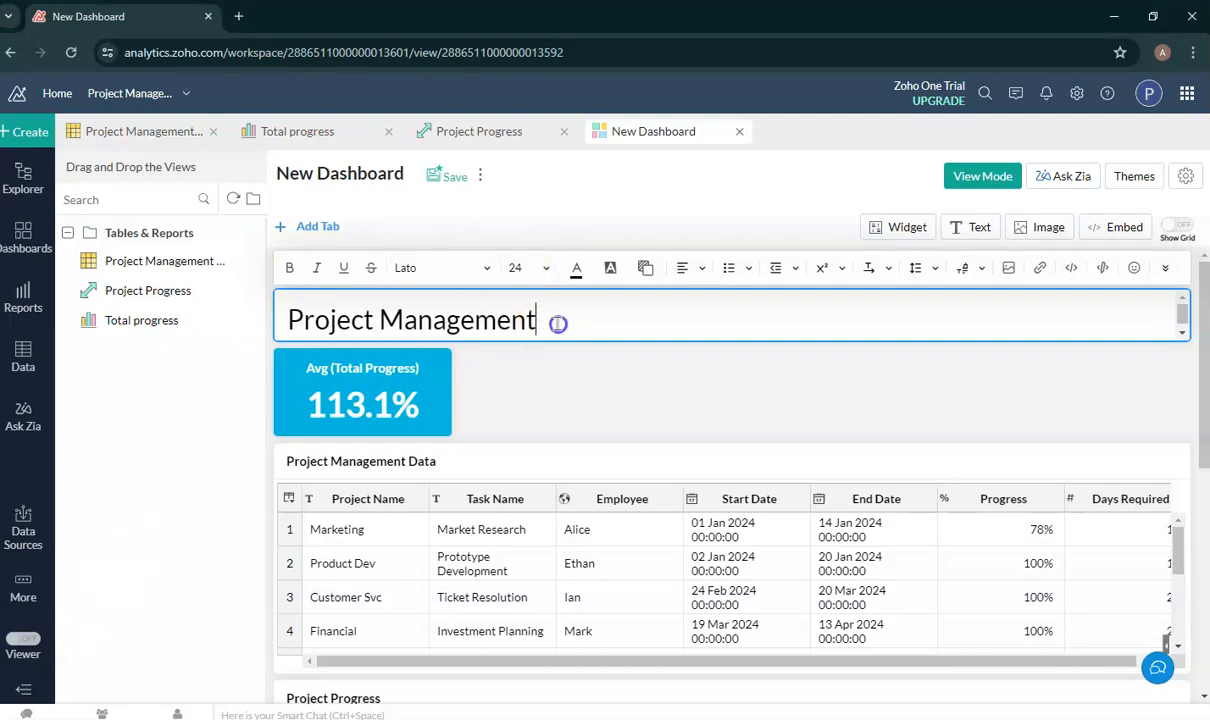
- Make the "Project Management" heading bold and center it in its text box
drag(558, 323, 271, 328)
click(290, 268)
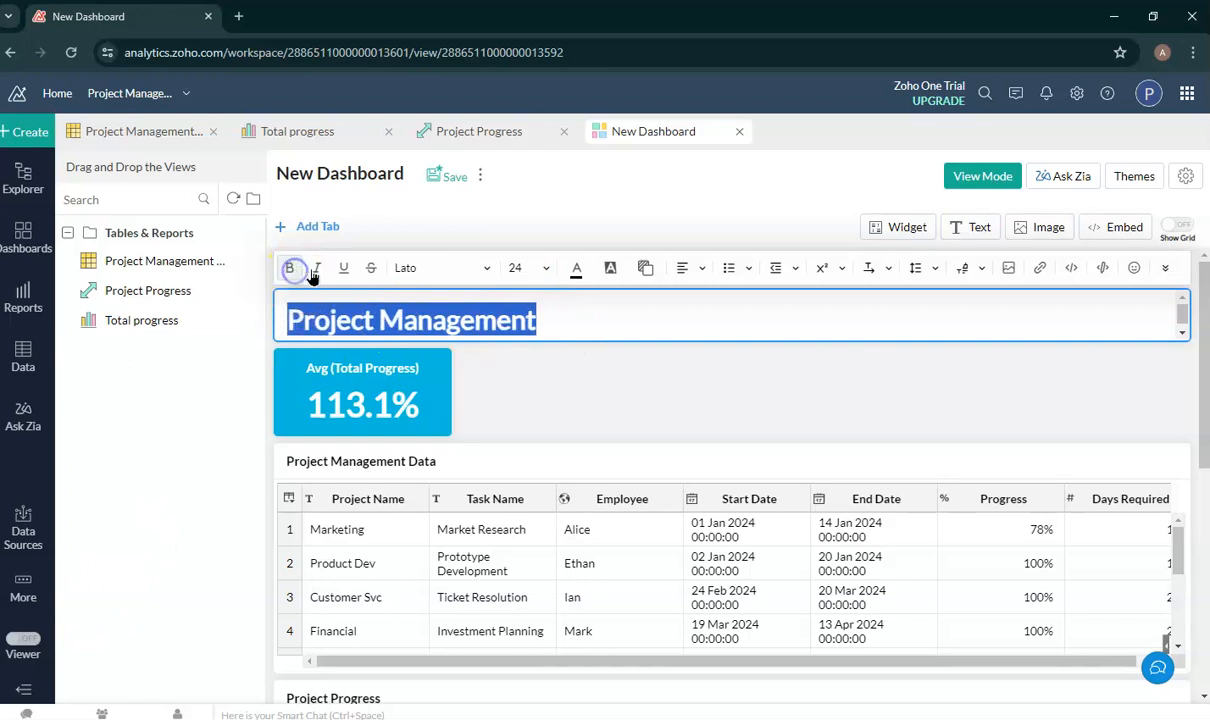
click(532, 320)
drag(530, 320, 271, 322)
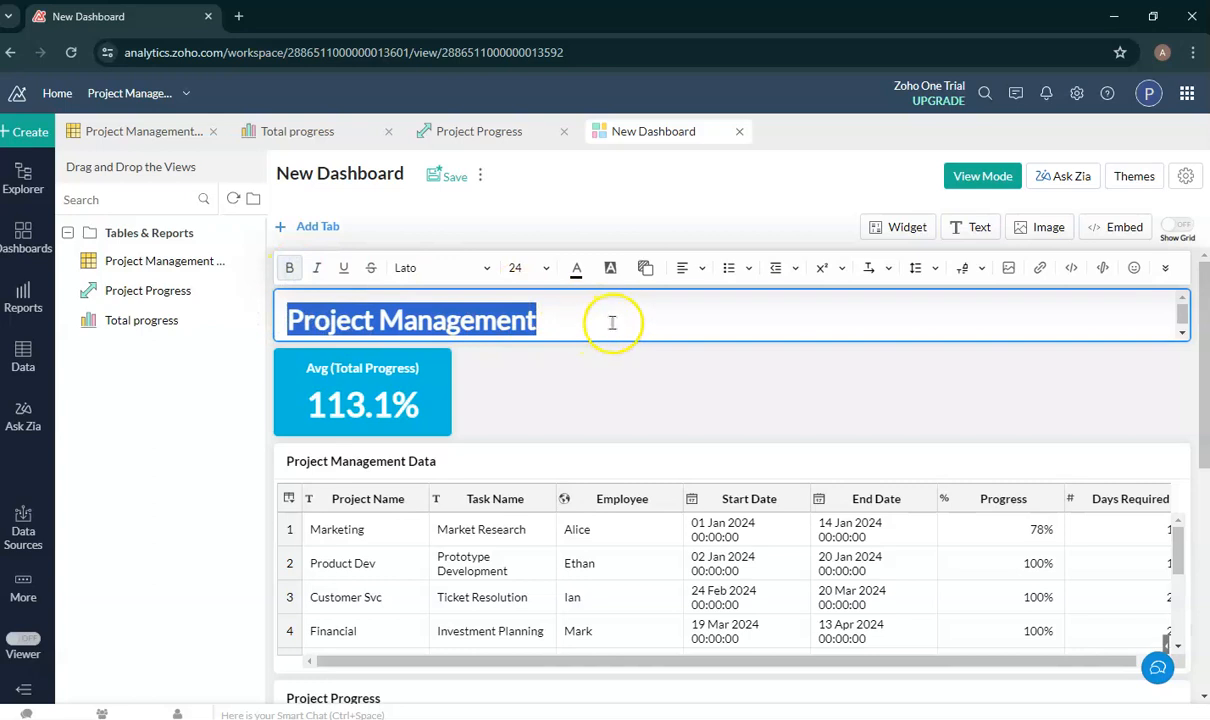
click(712, 287)
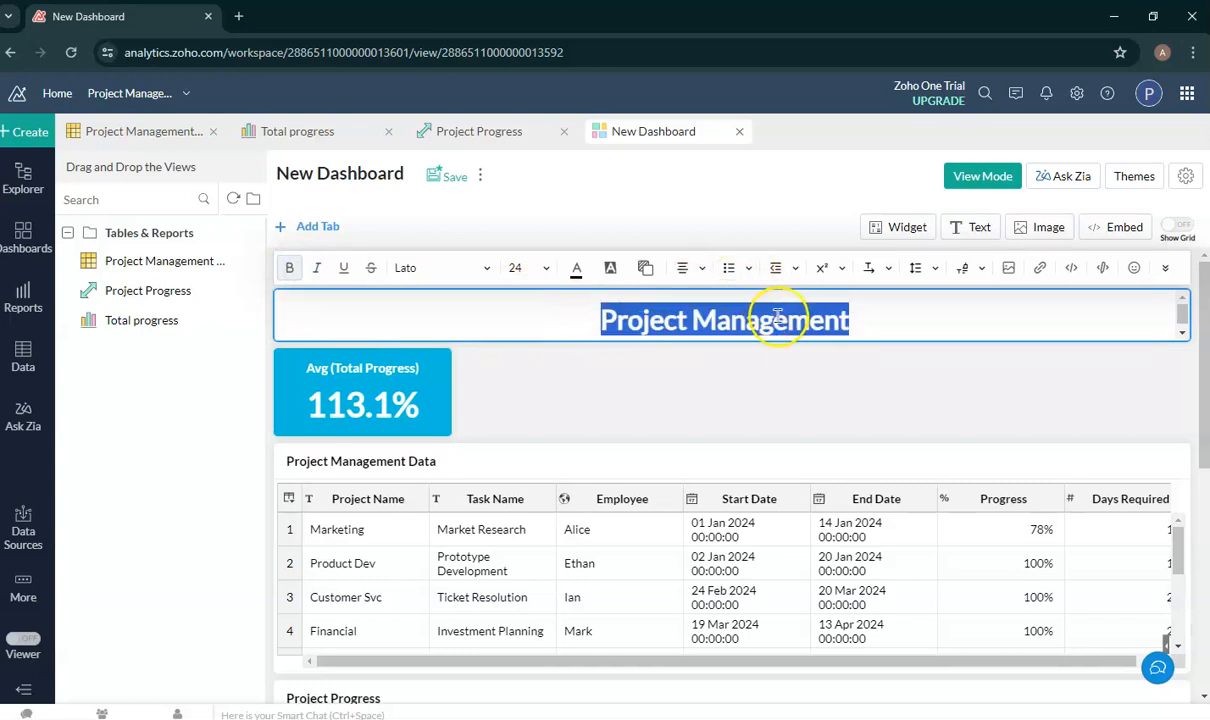
- Give the "Project Management" heading's text box a light pink background colour
click(897, 314)
click(645, 267)
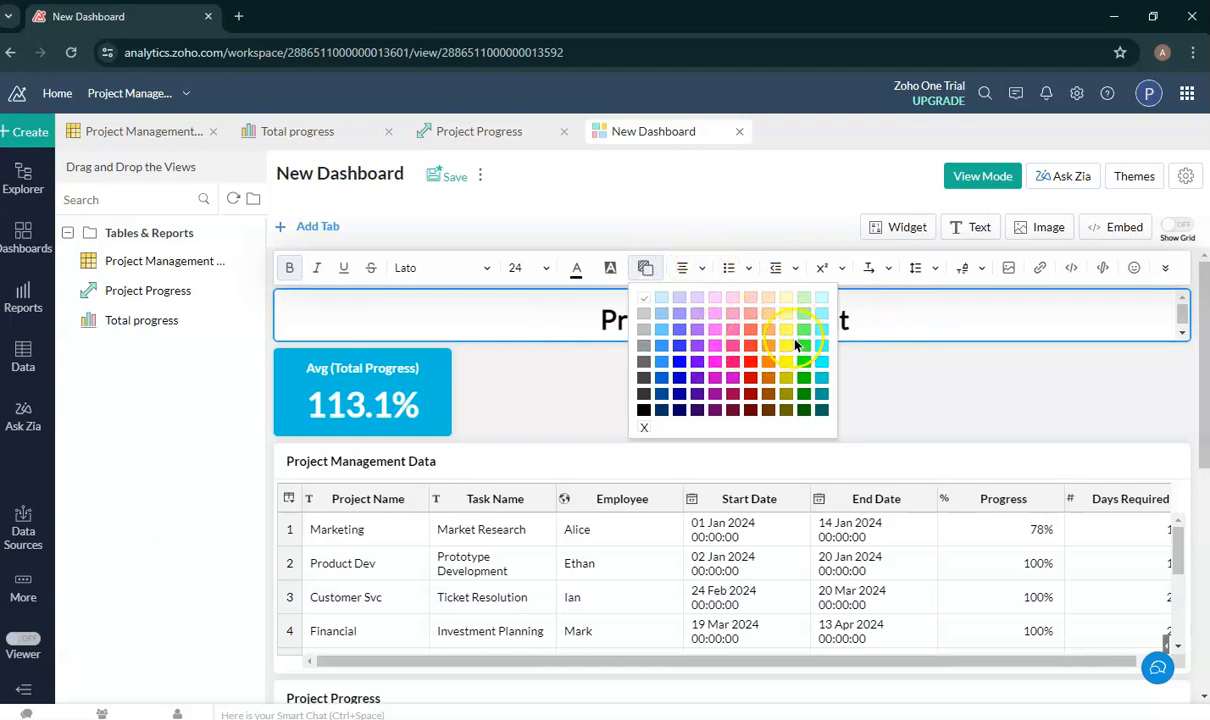
click(714, 317)
click(845, 348)
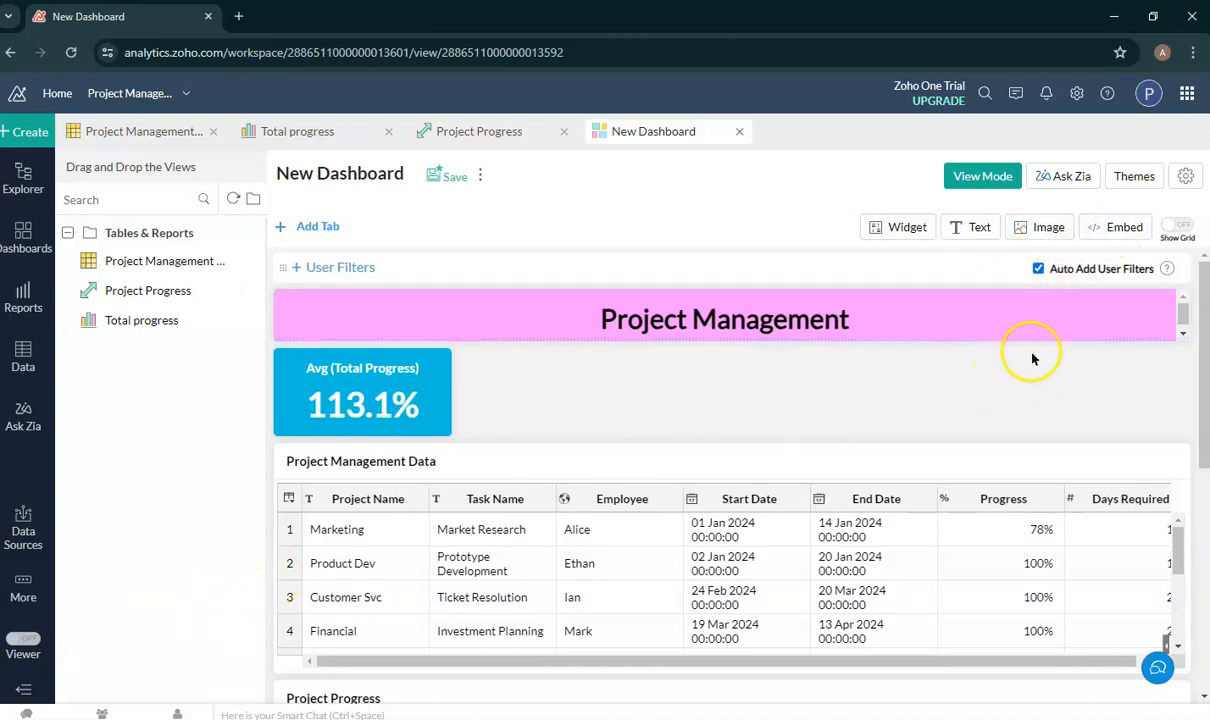
- Save the dashboard under the name "New Dashboard" in the Tables & Reports folder
scroll(1033, 358, down, 5)
scroll(1007, 359, up, 1)
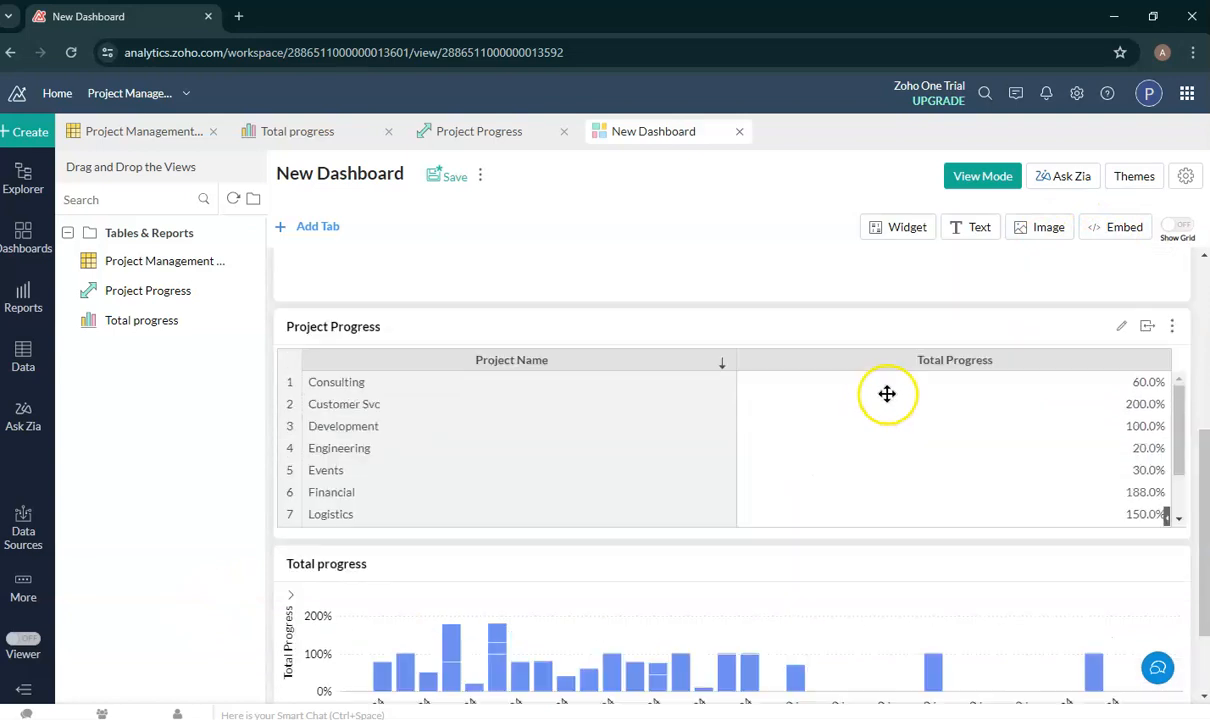
scroll(905, 375, up, 3)
click(458, 176)
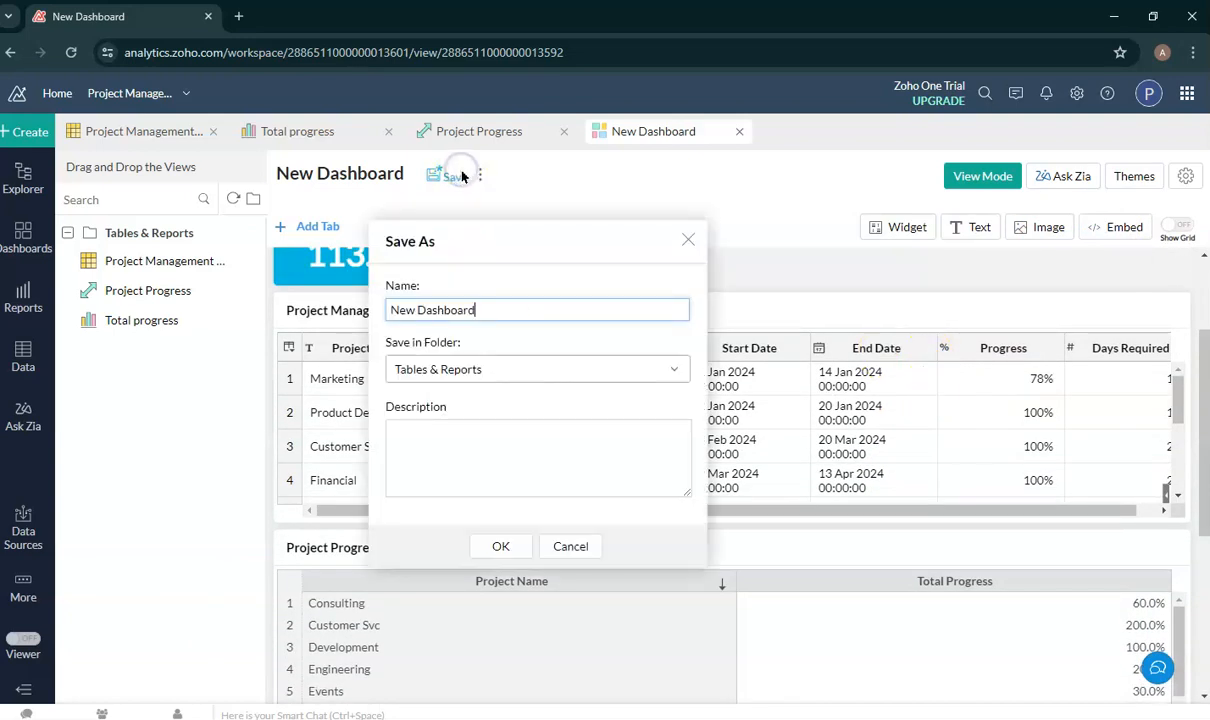
click(499, 546)
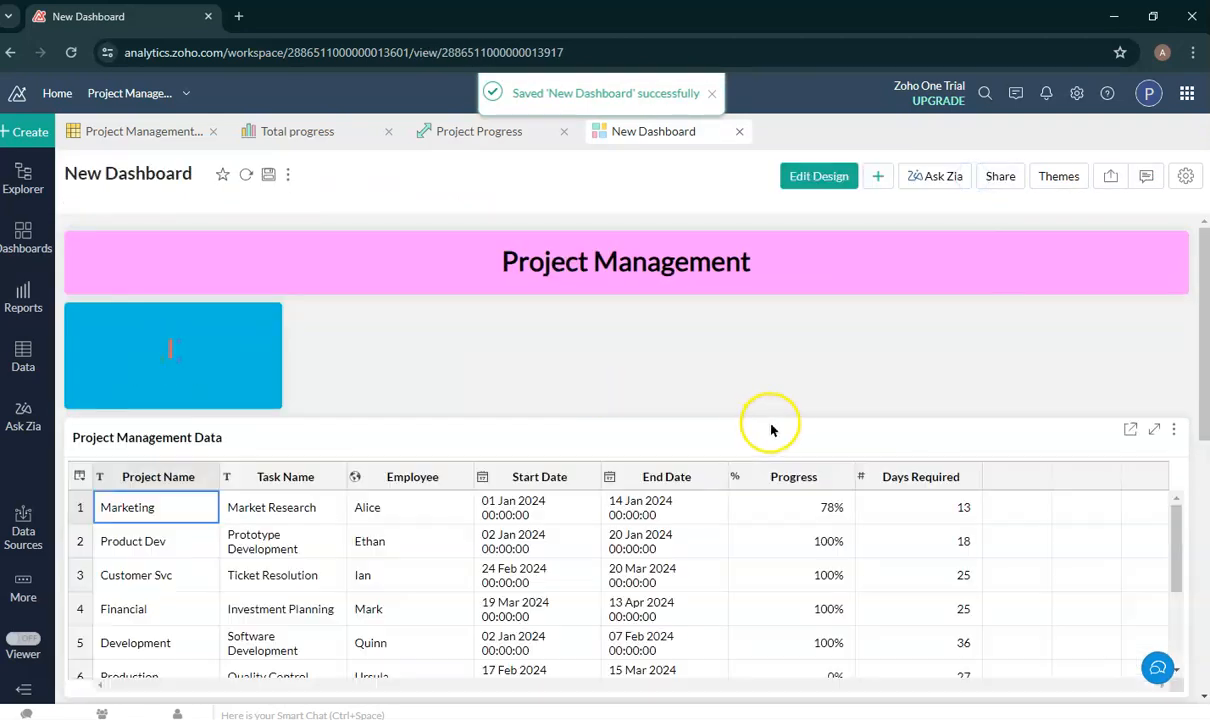
scroll(629, 370, down, 5)
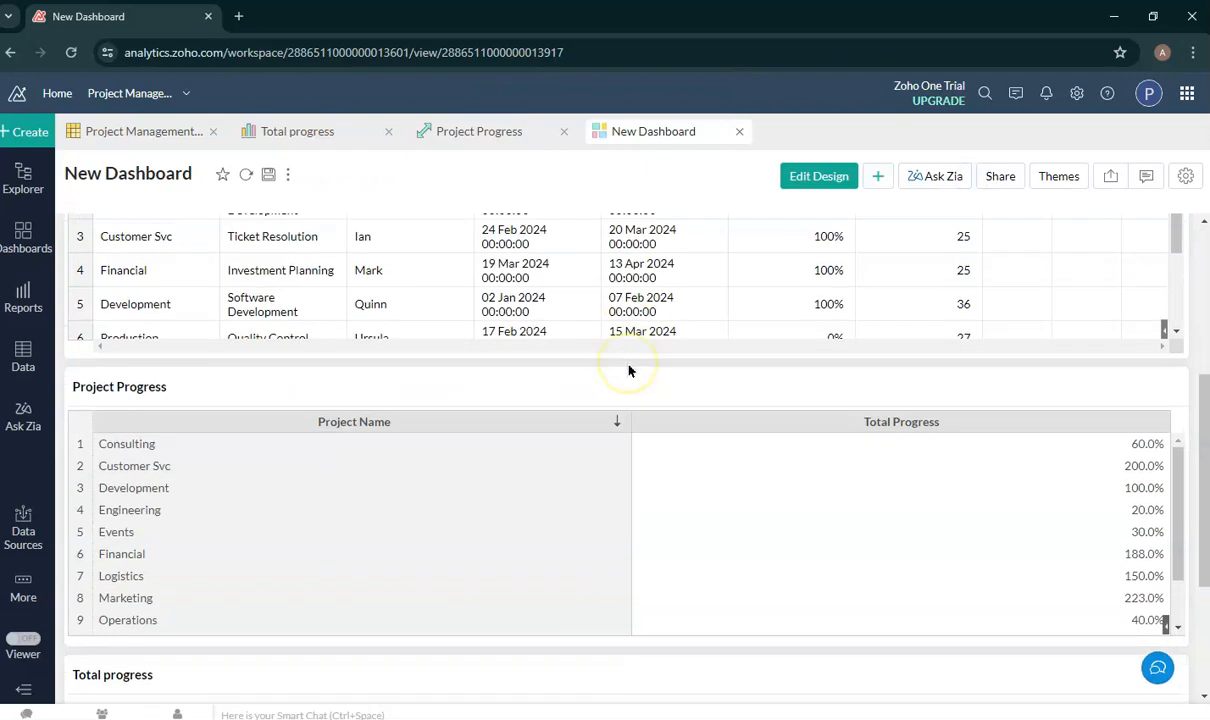
scroll(629, 370, up, 5)
click(640, 360)
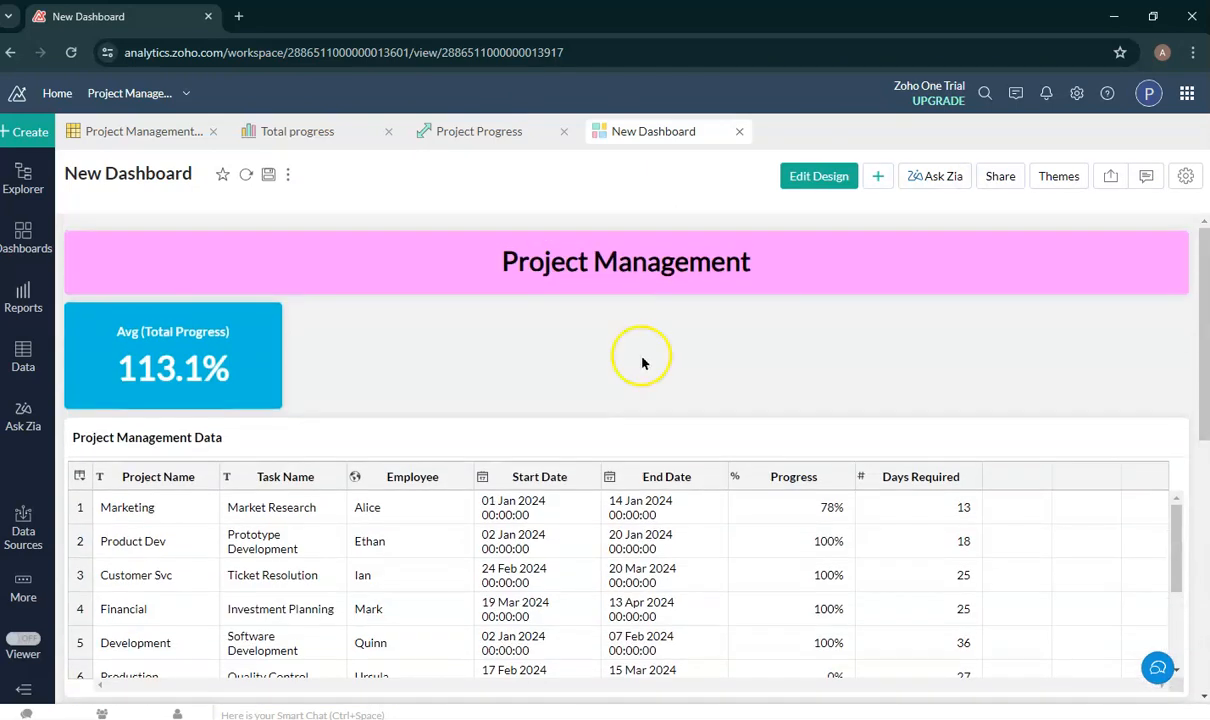